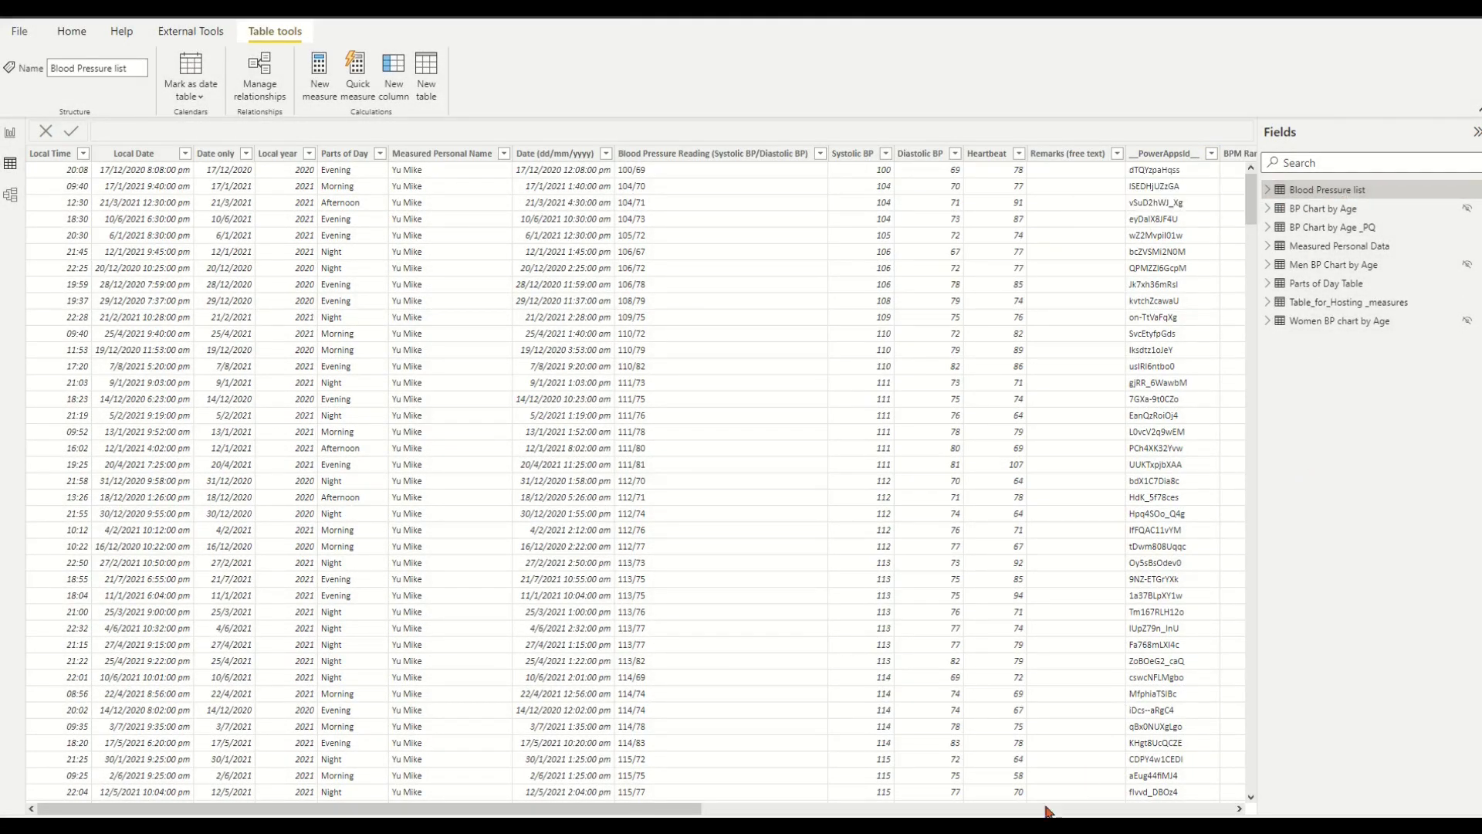
Step: Review the Blood Pressure list table's last columns and open its query in the Power Query Editor
left_click_drag(693, 810, 1224, 812)
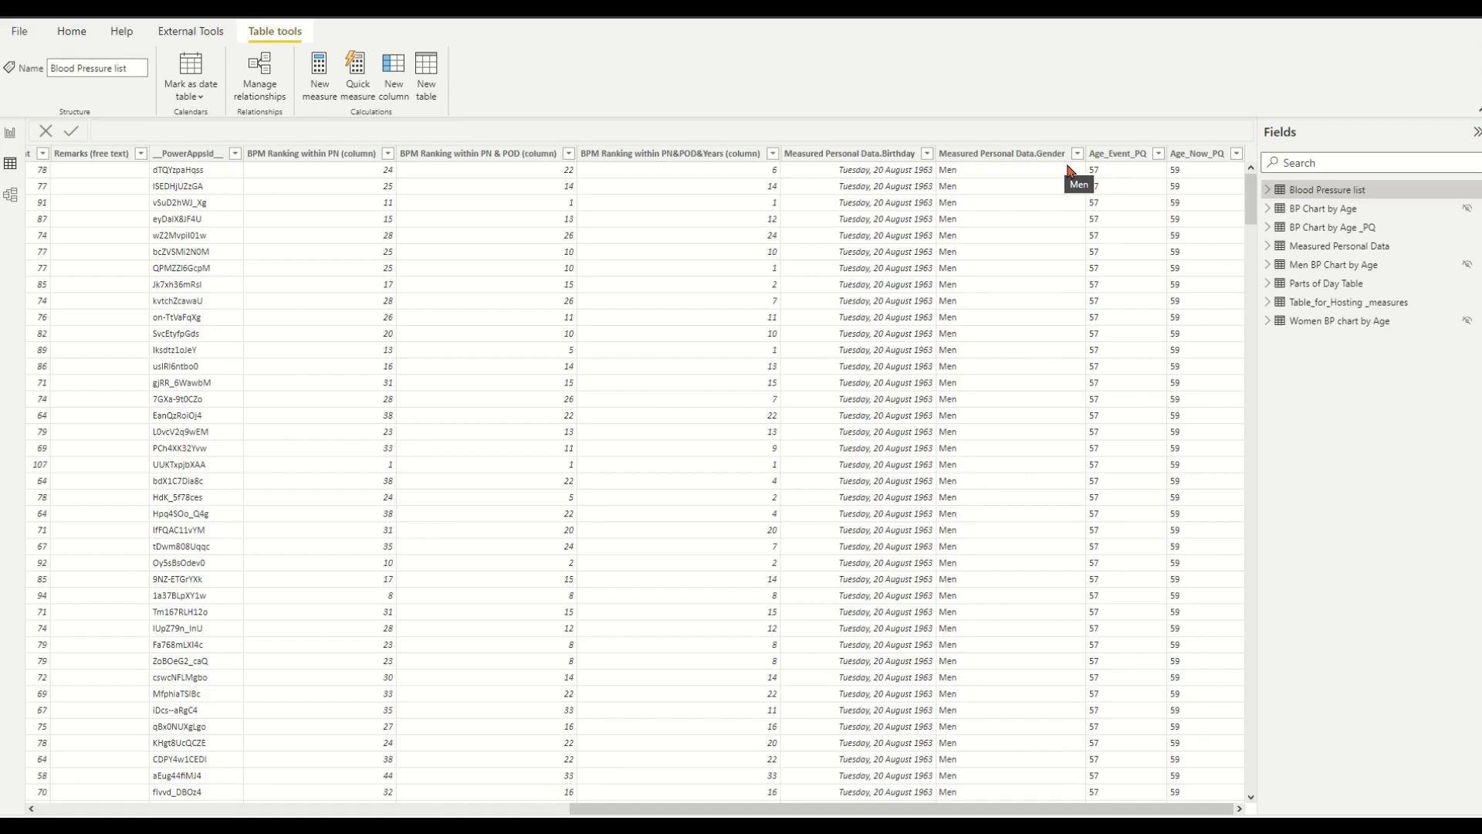
left_click(1312, 230)
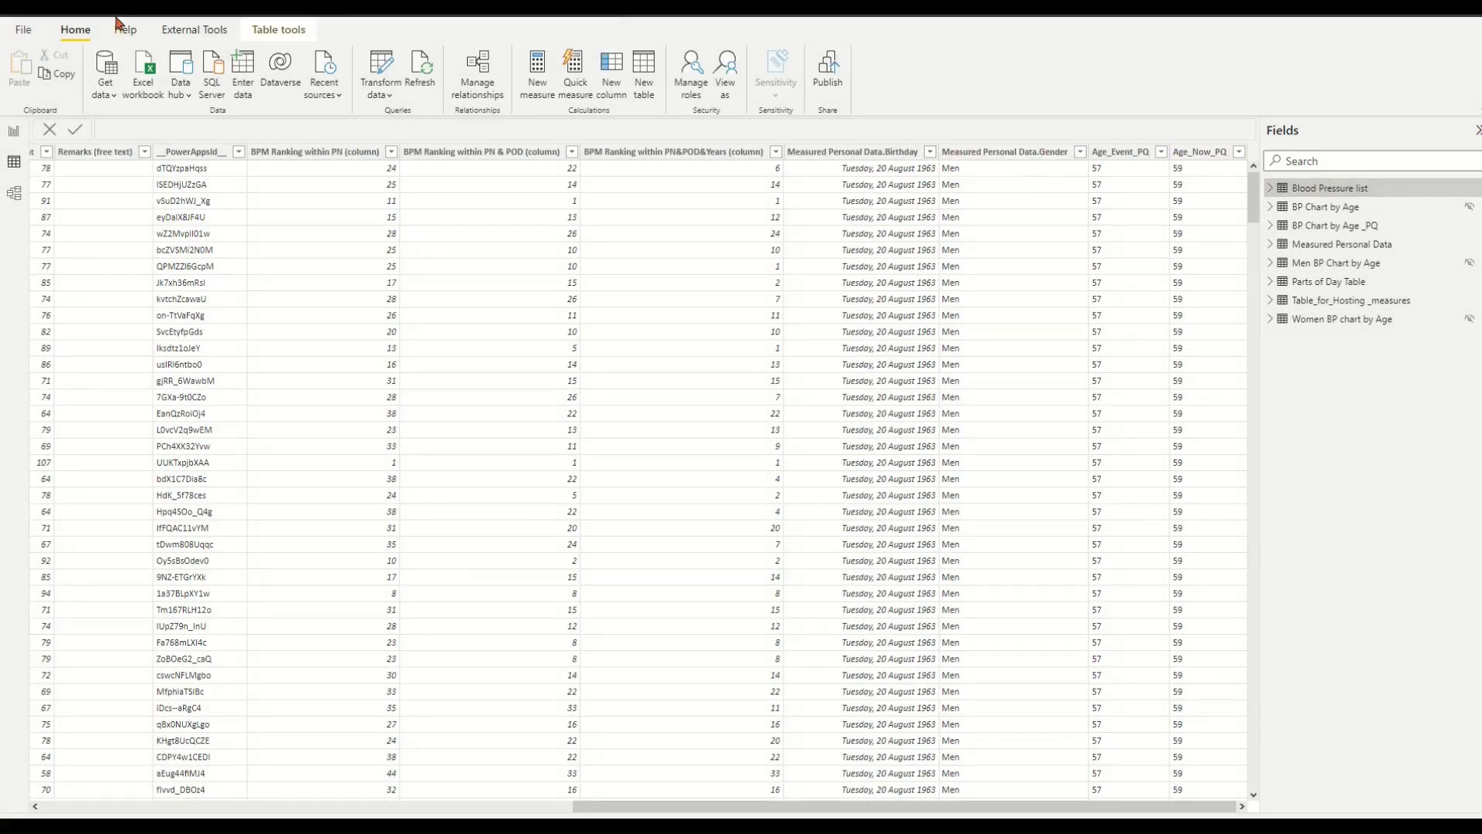
left_click(14, 163)
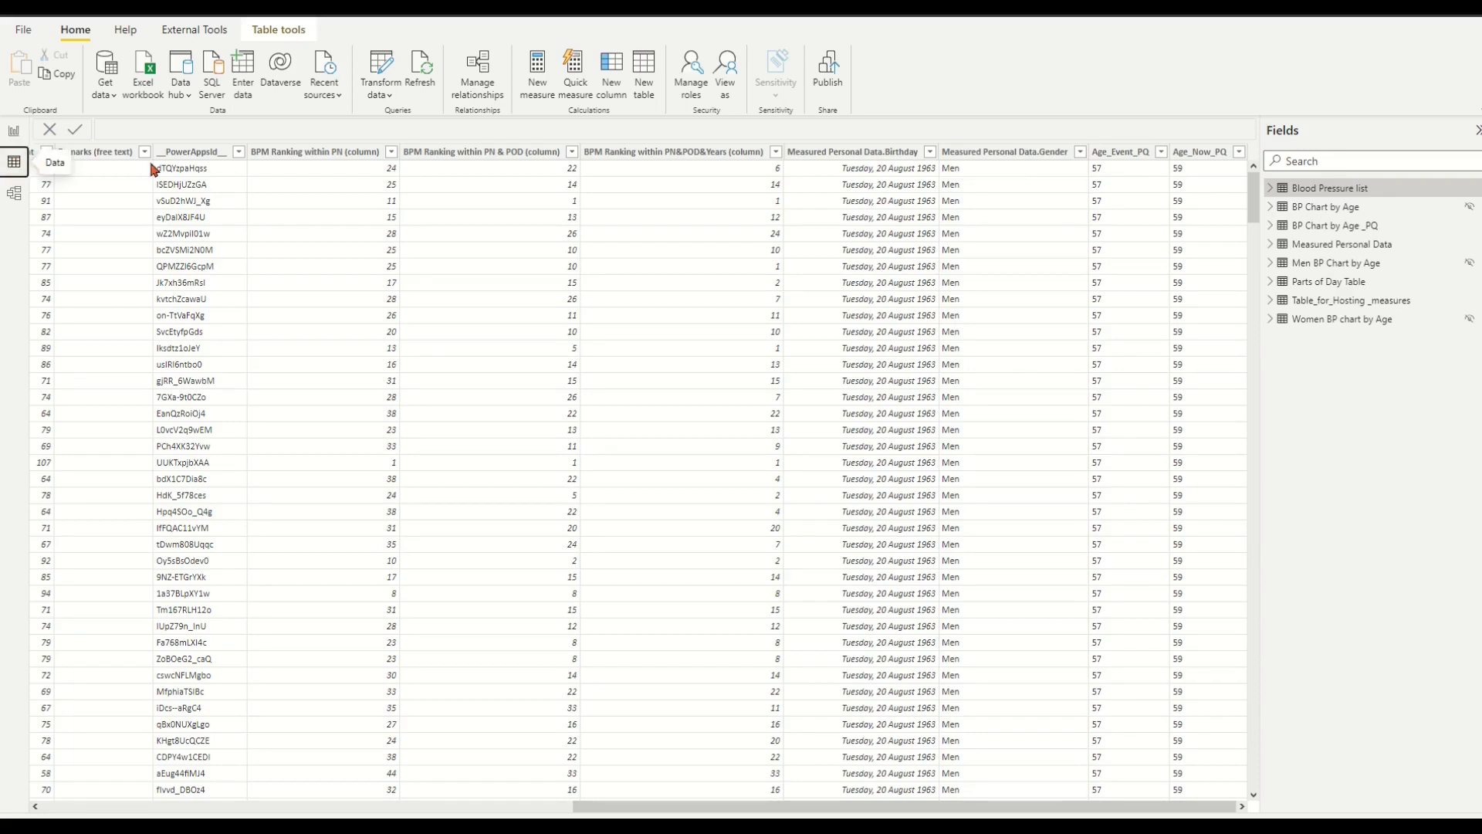
right_click(1317, 192)
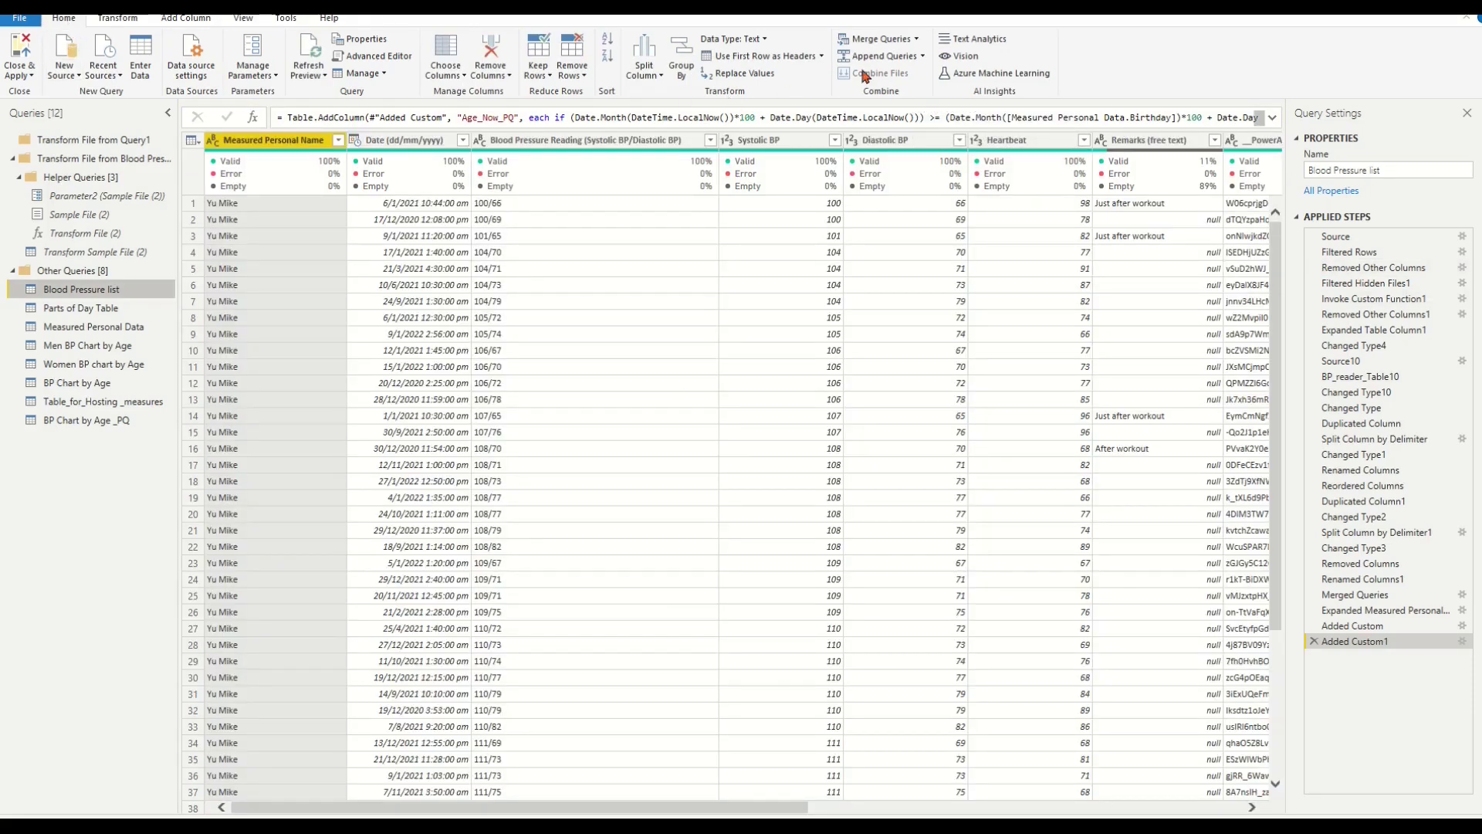
Step: Merge Blood Pressure list with BP Chart by Age _PQ, matching Measured Personal Data.Gender to Gender with a left outer join
left_click(917, 40)
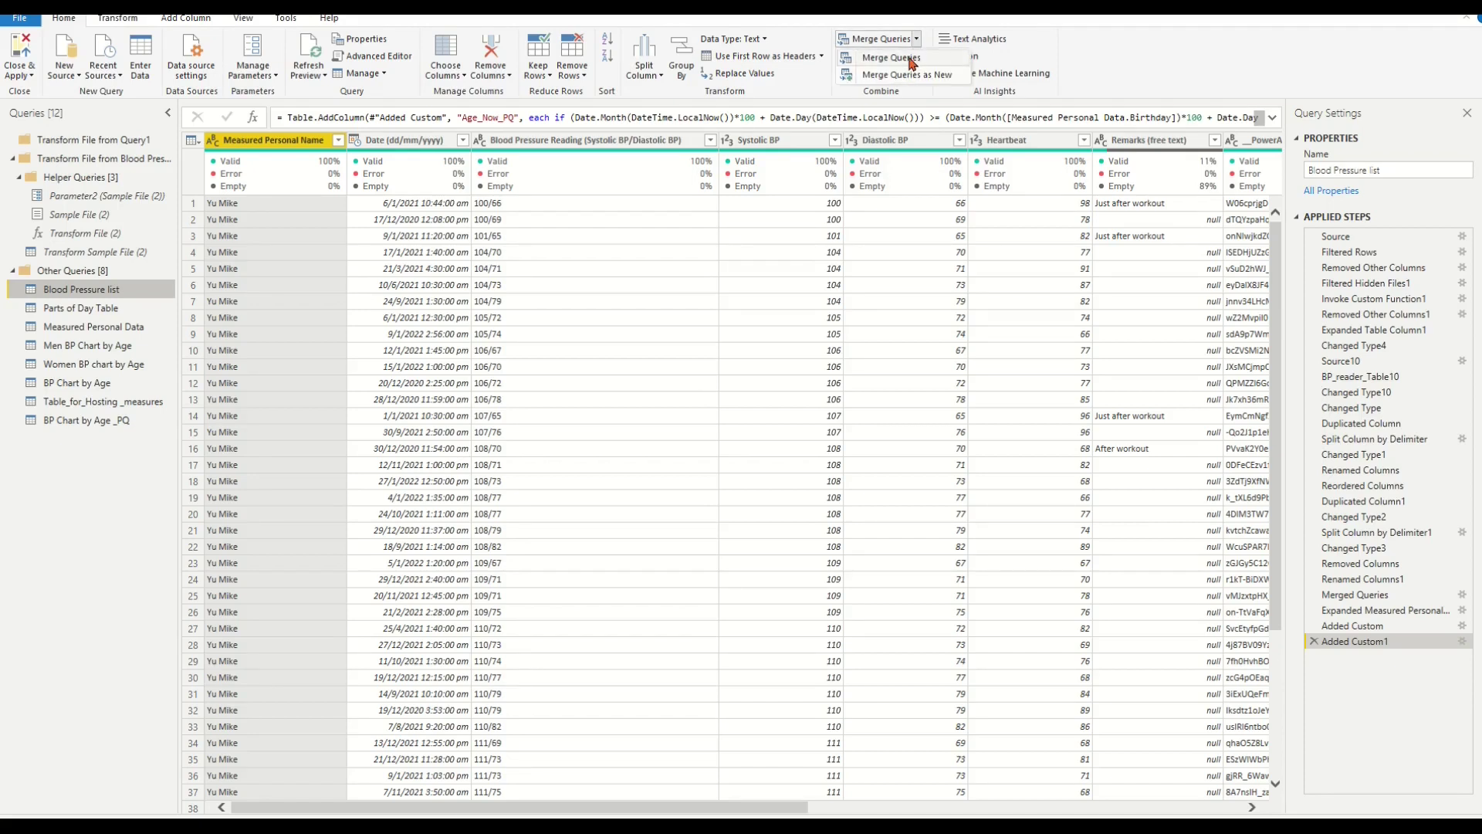
left_click(910, 58)
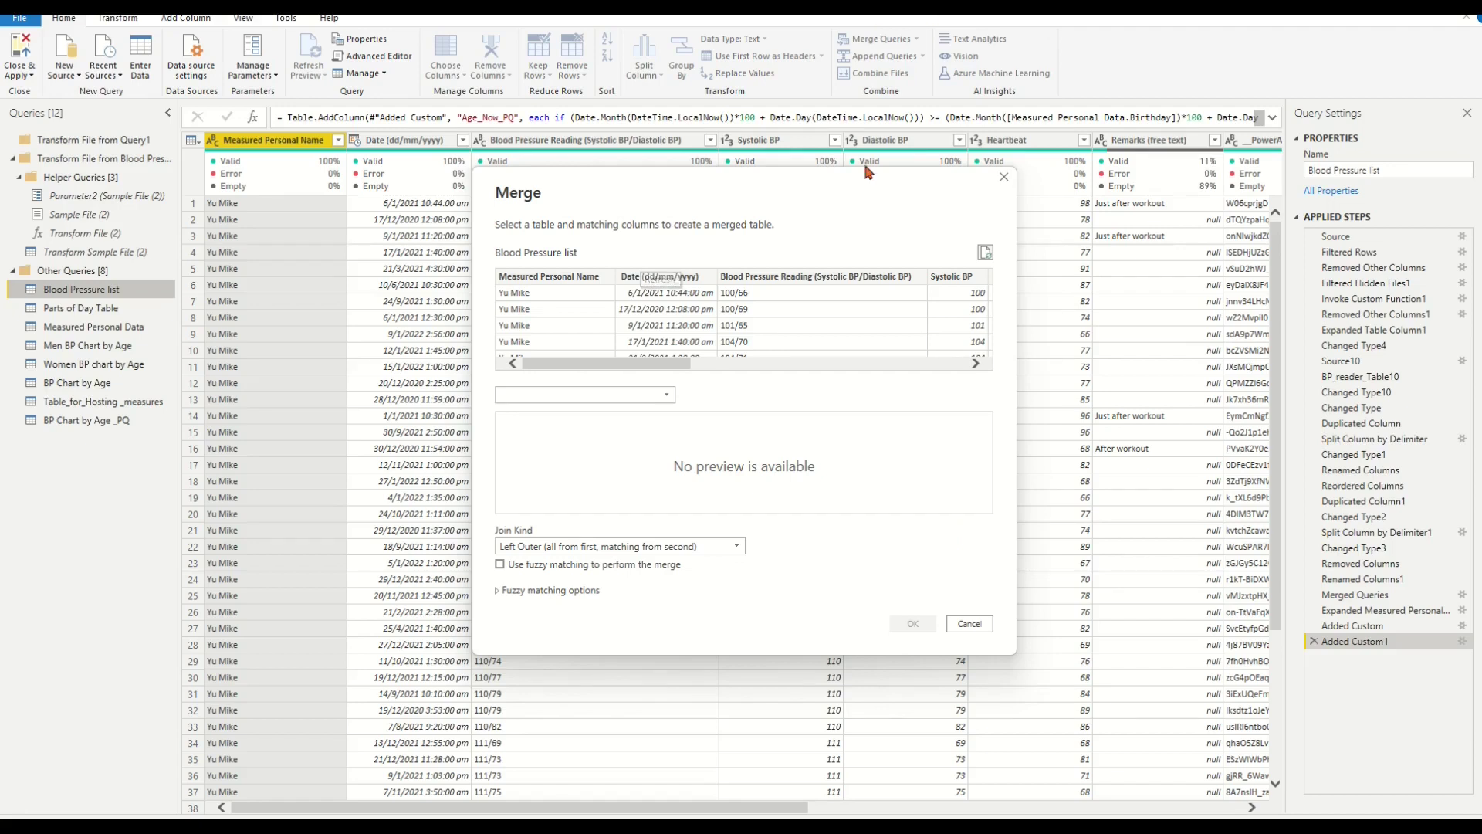
left_click(668, 397)
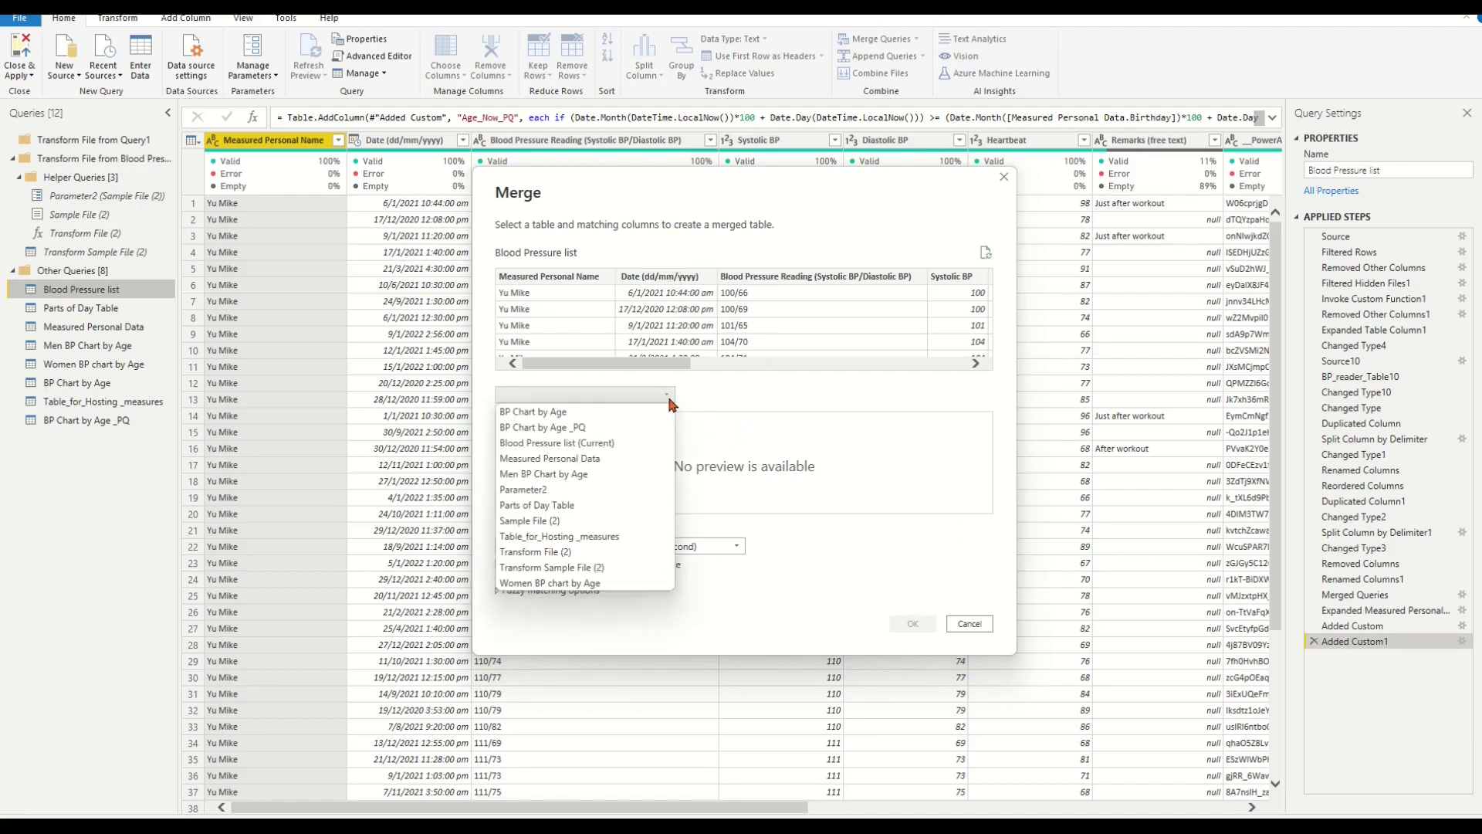
left_click(599, 429)
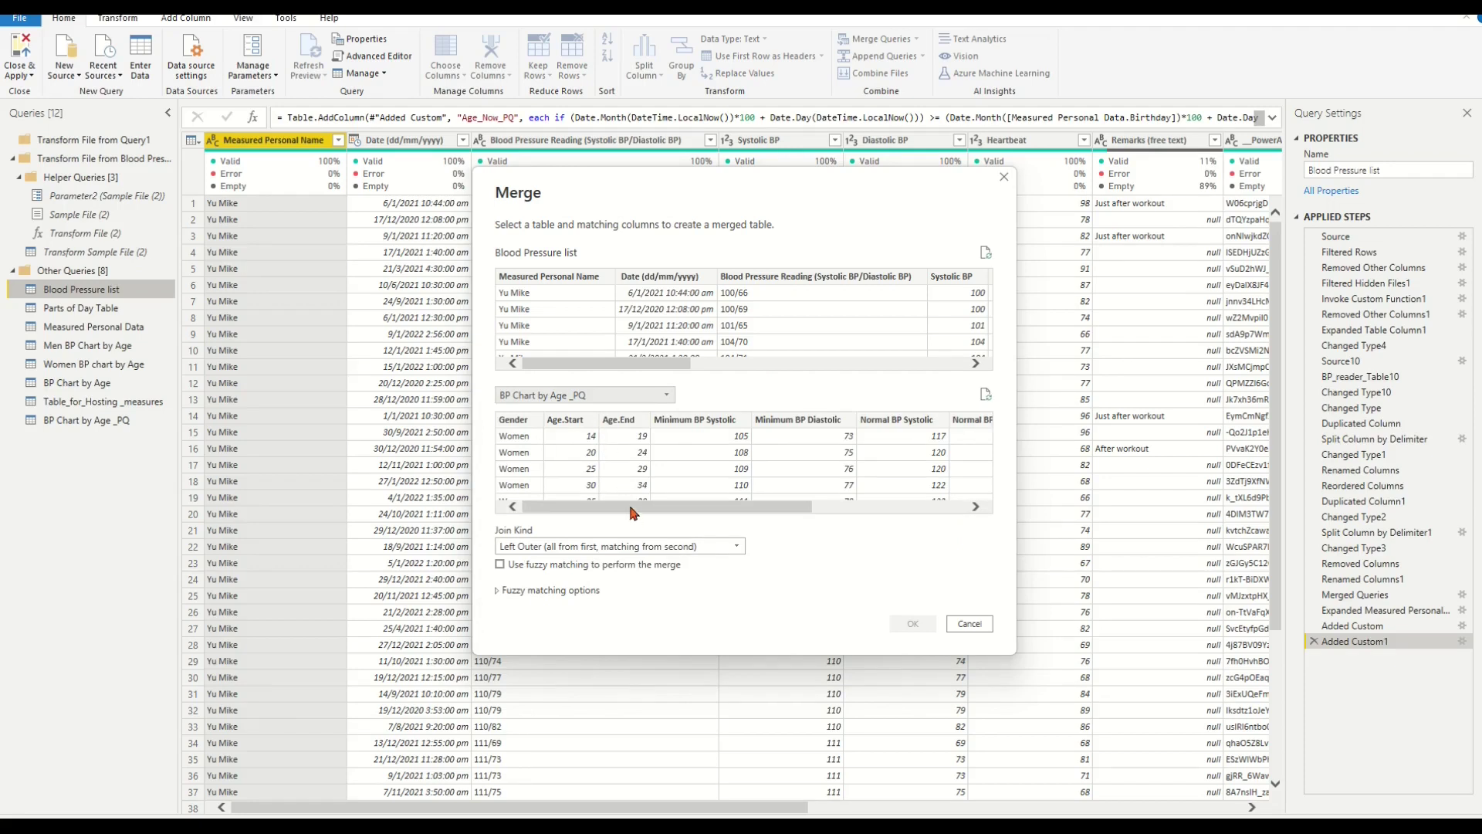
left_click_drag(618, 363, 924, 396)
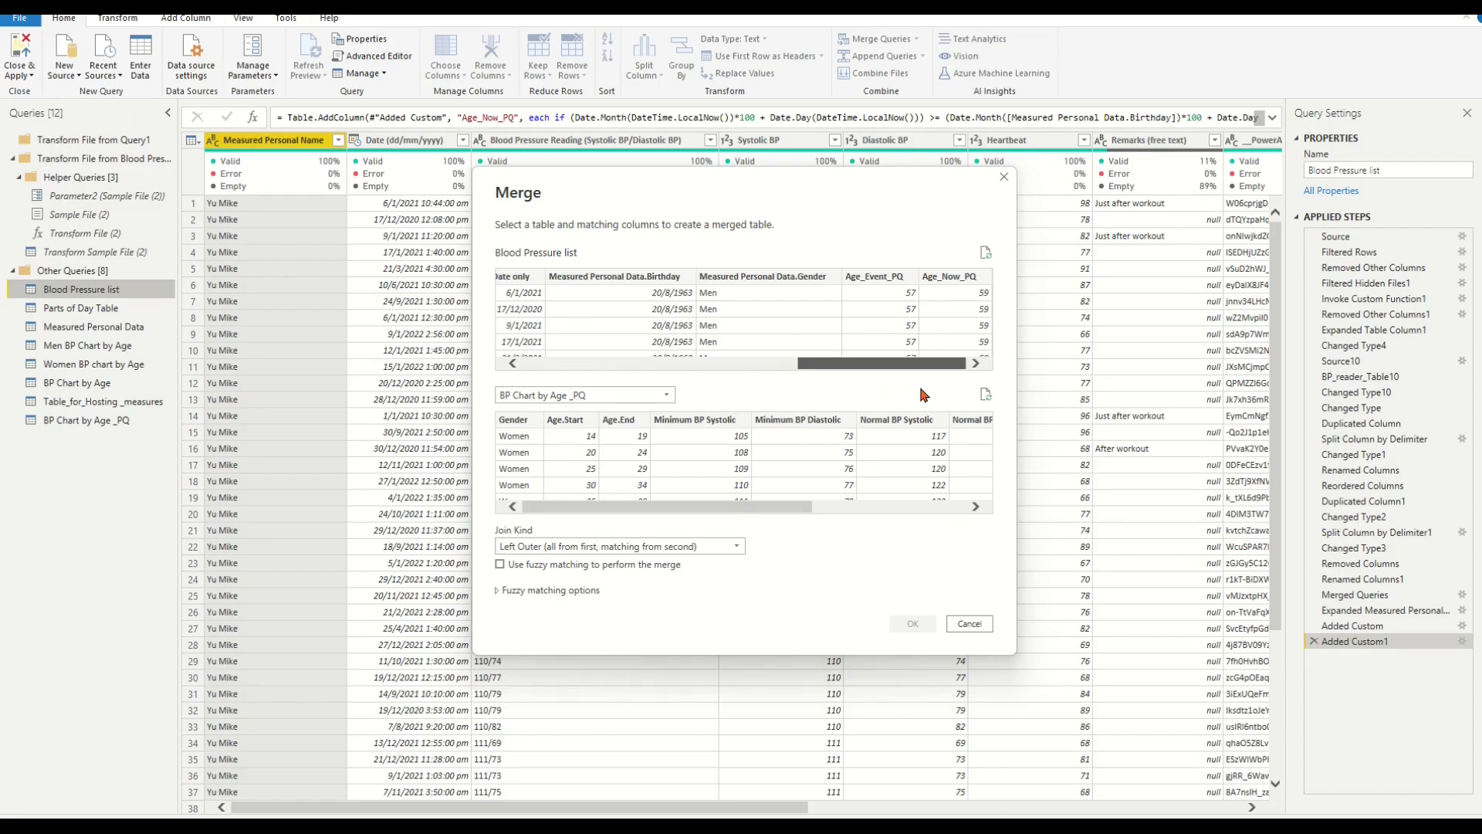
left_click(794, 279)
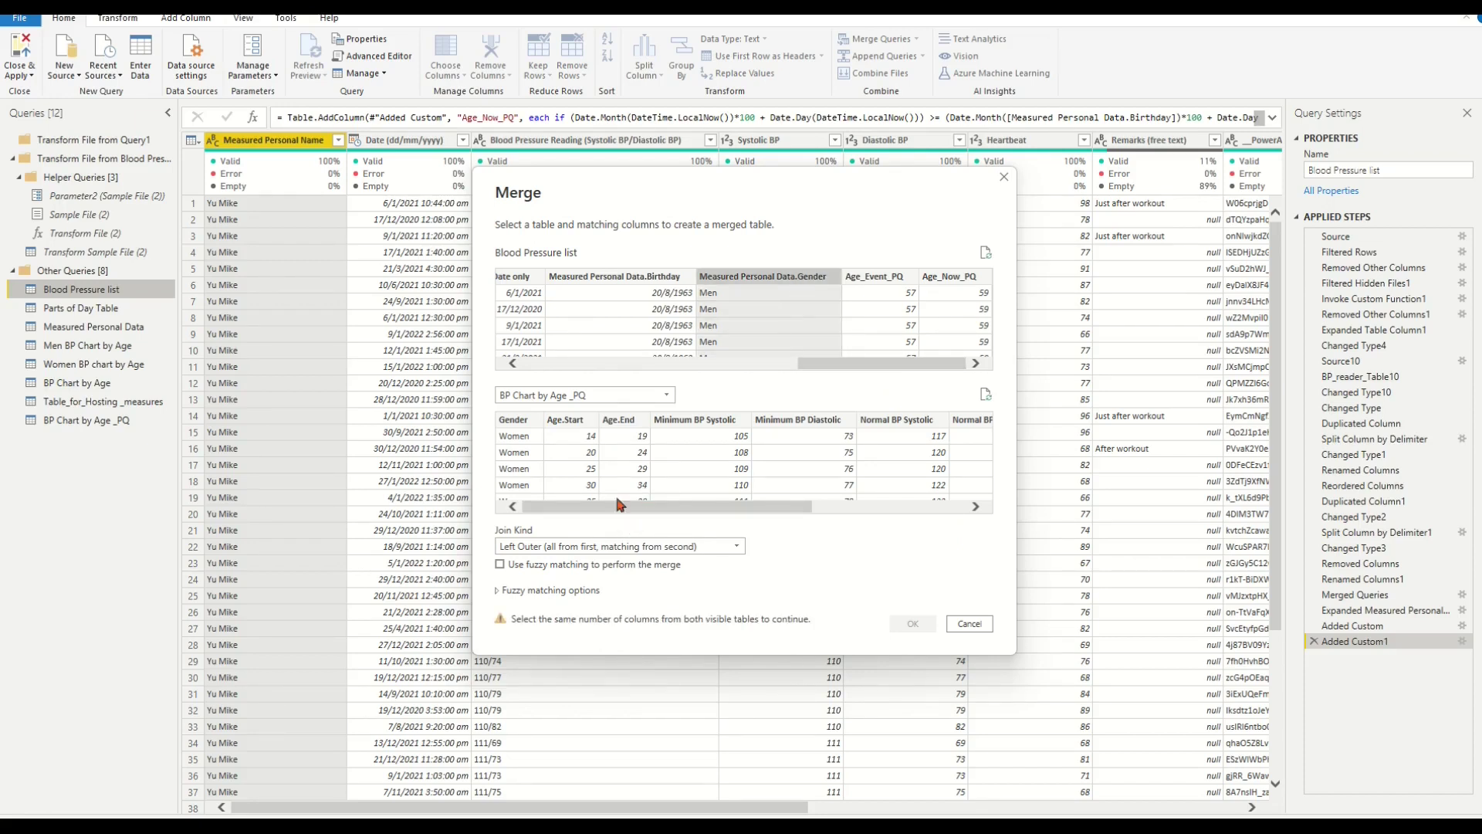
left_click(513, 421)
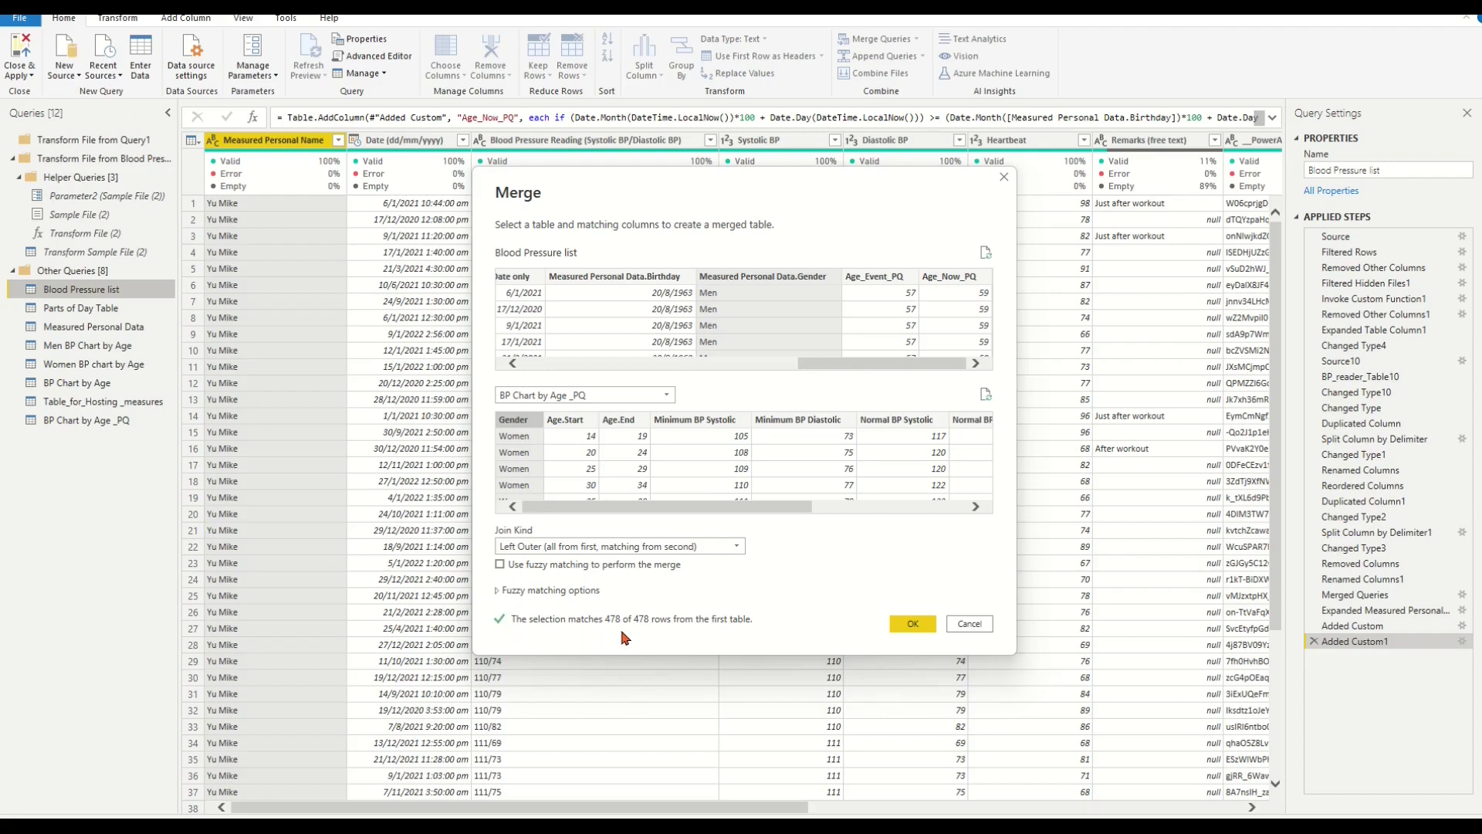
left_click(913, 624)
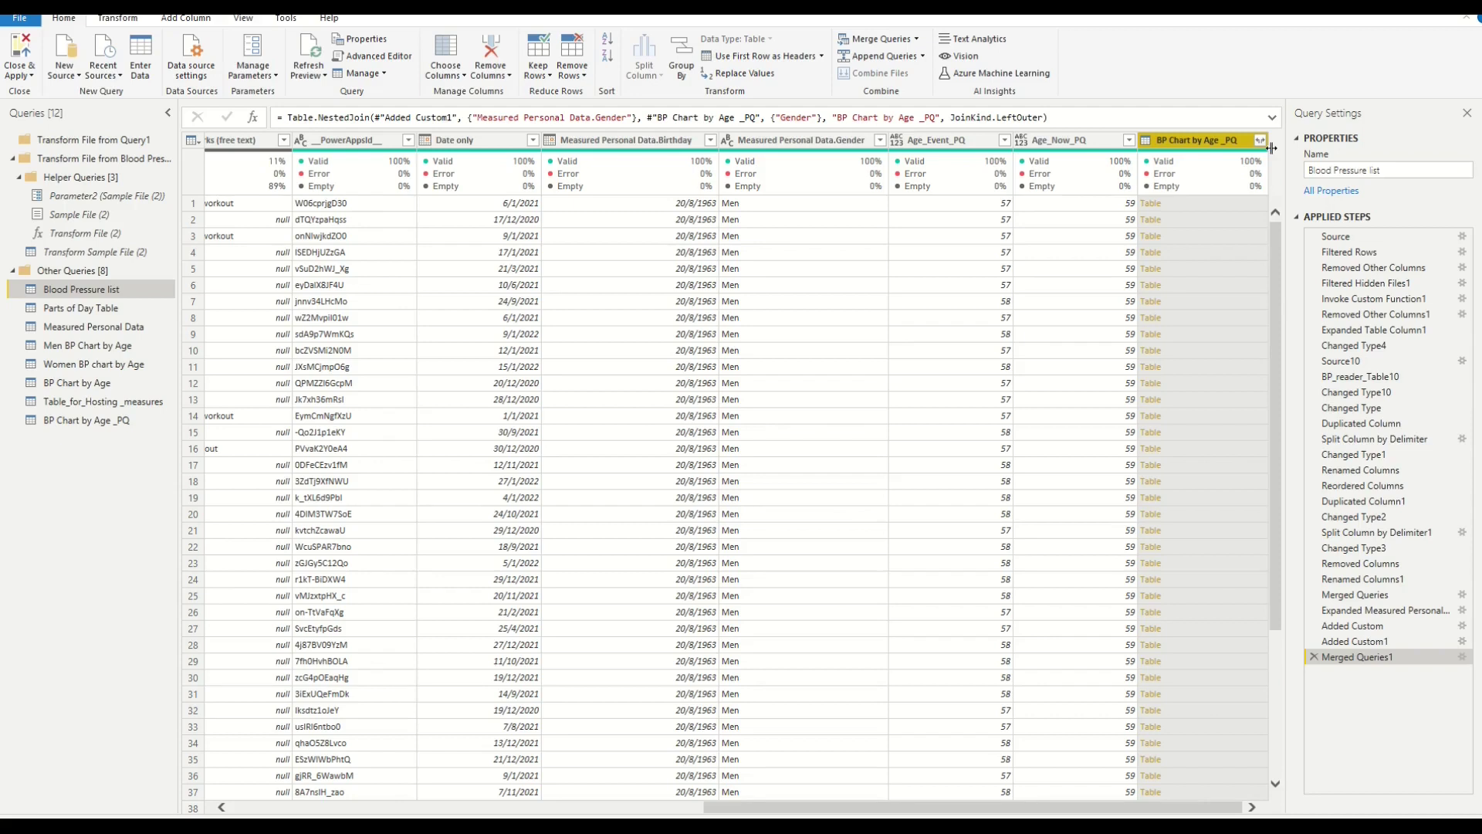
Step: Start a custom column in the Blood Pressure list query with a Table.SelectRows formula whose table argument is [BP Chart by Age _PQ]
left_click(185, 18)
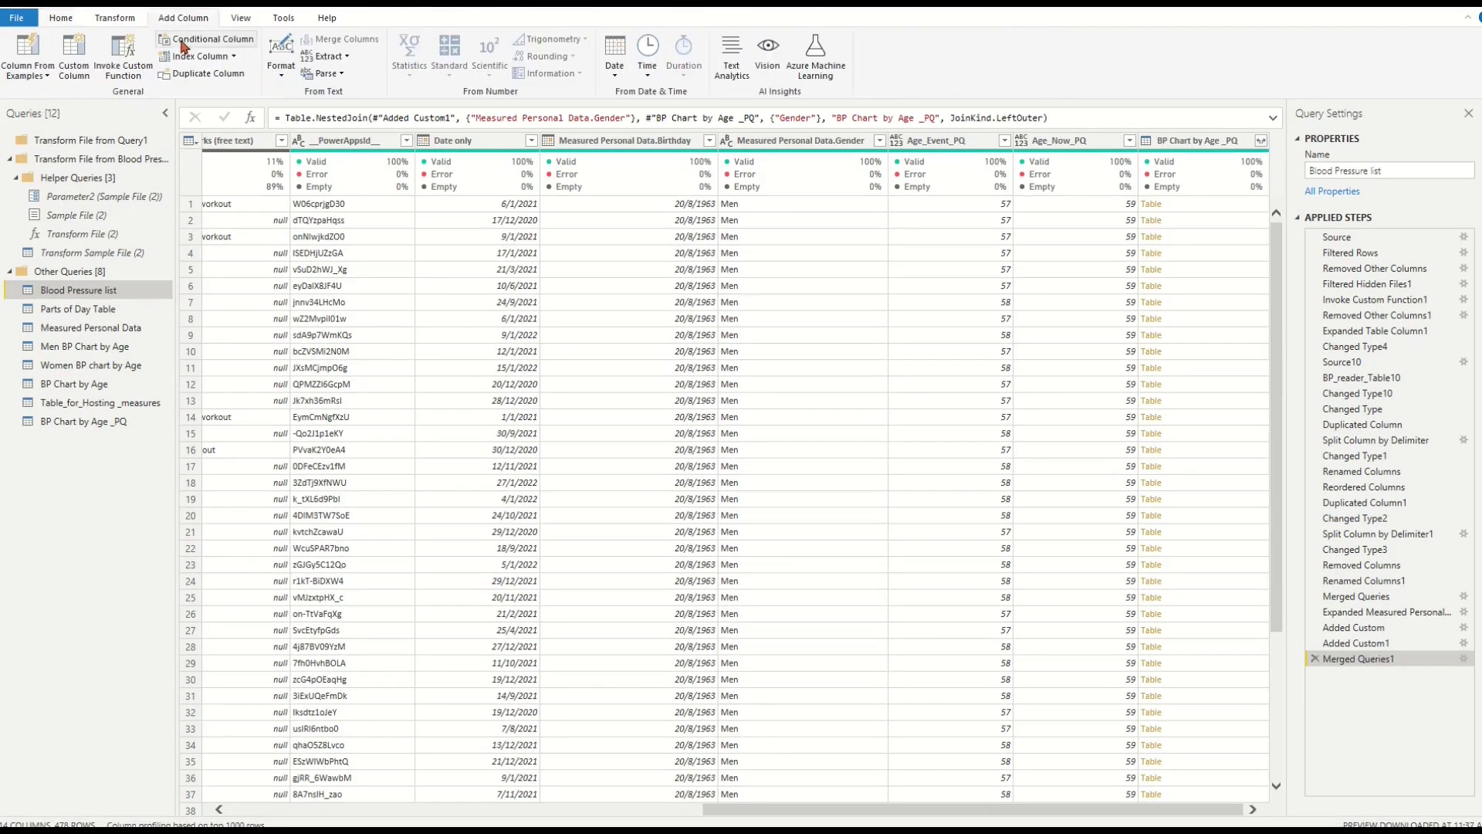
left_click(79, 60)
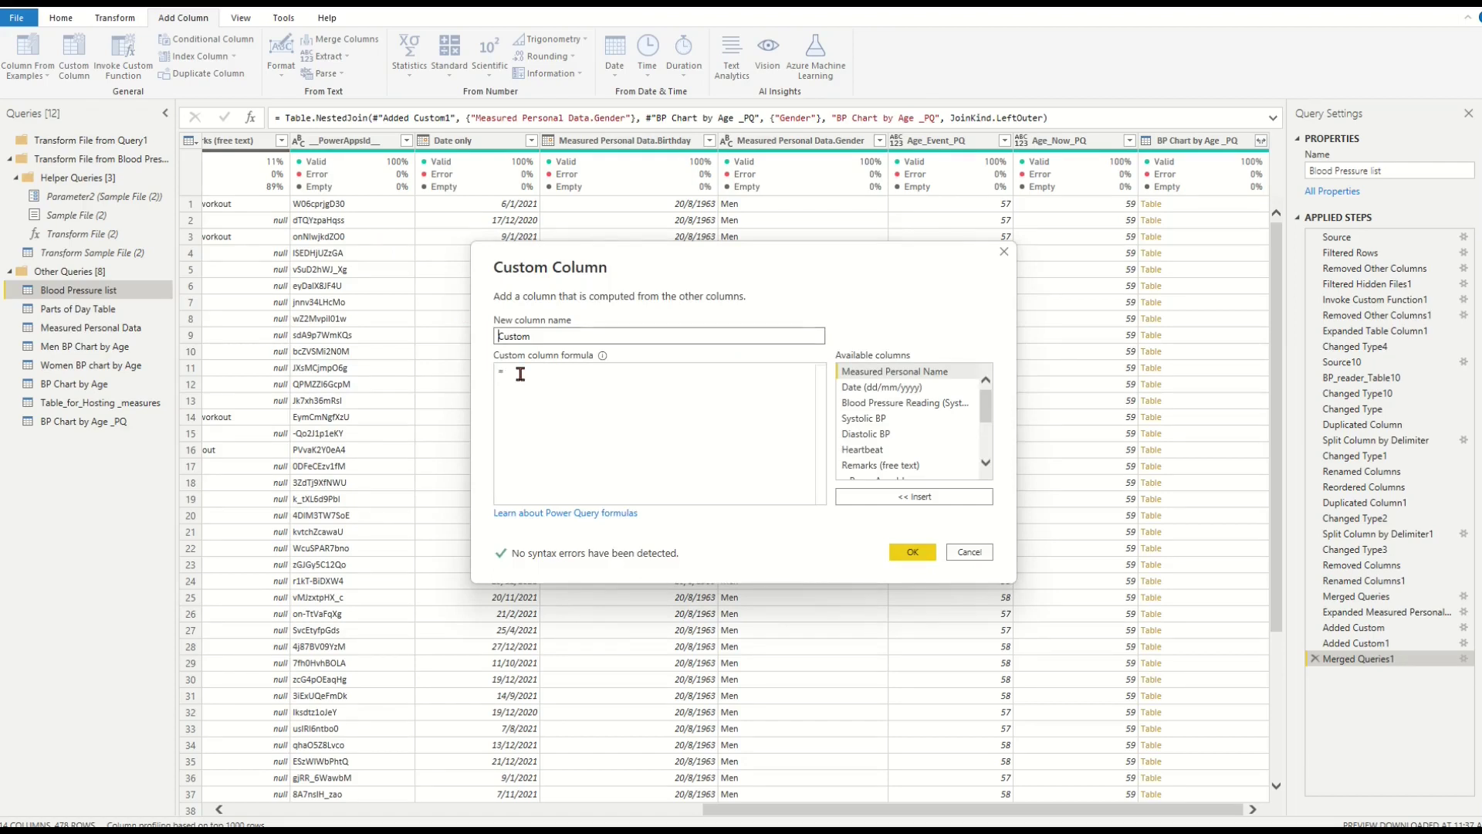
left_click(520, 374)
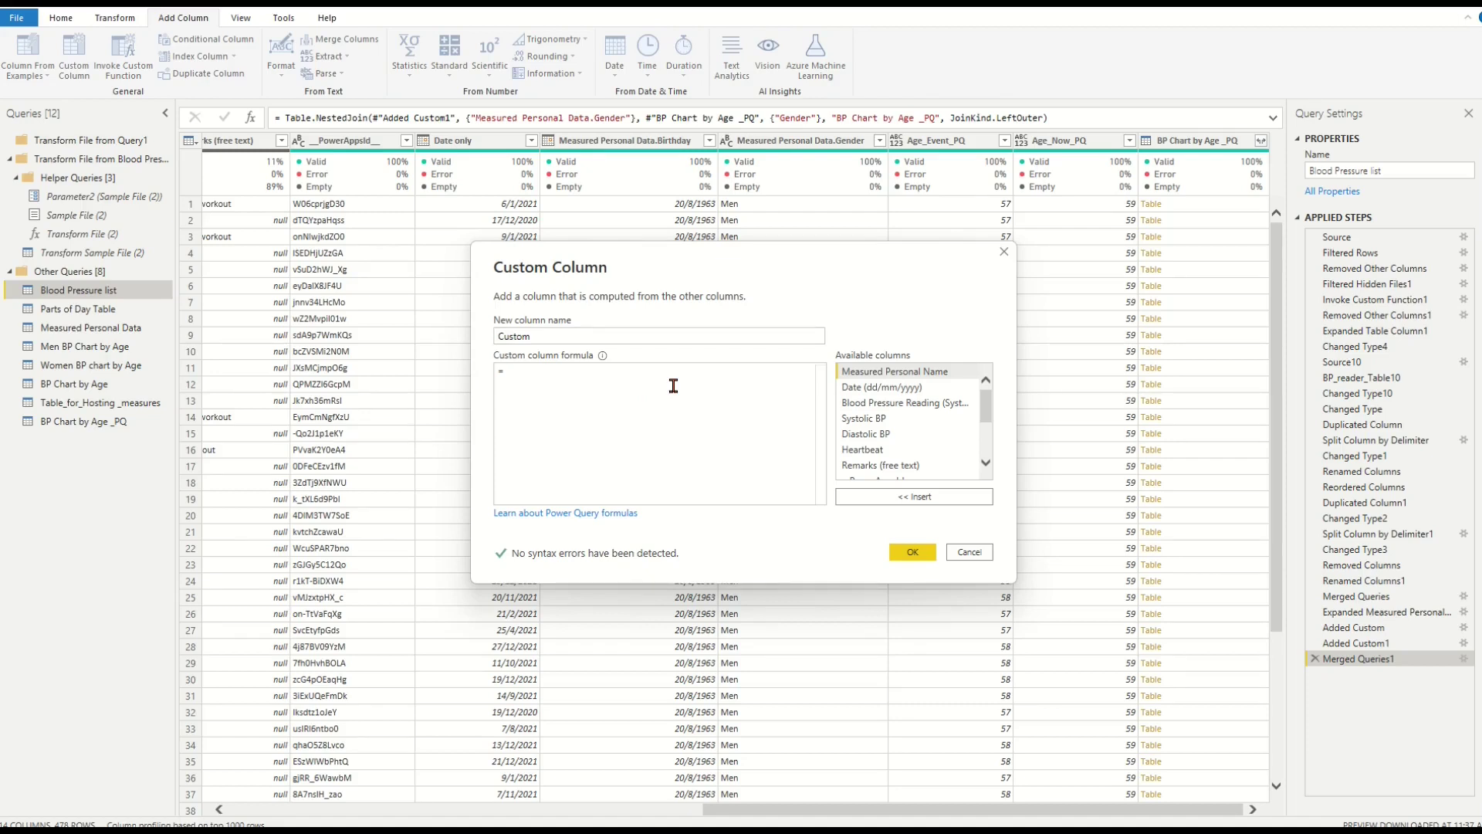
type("Table")
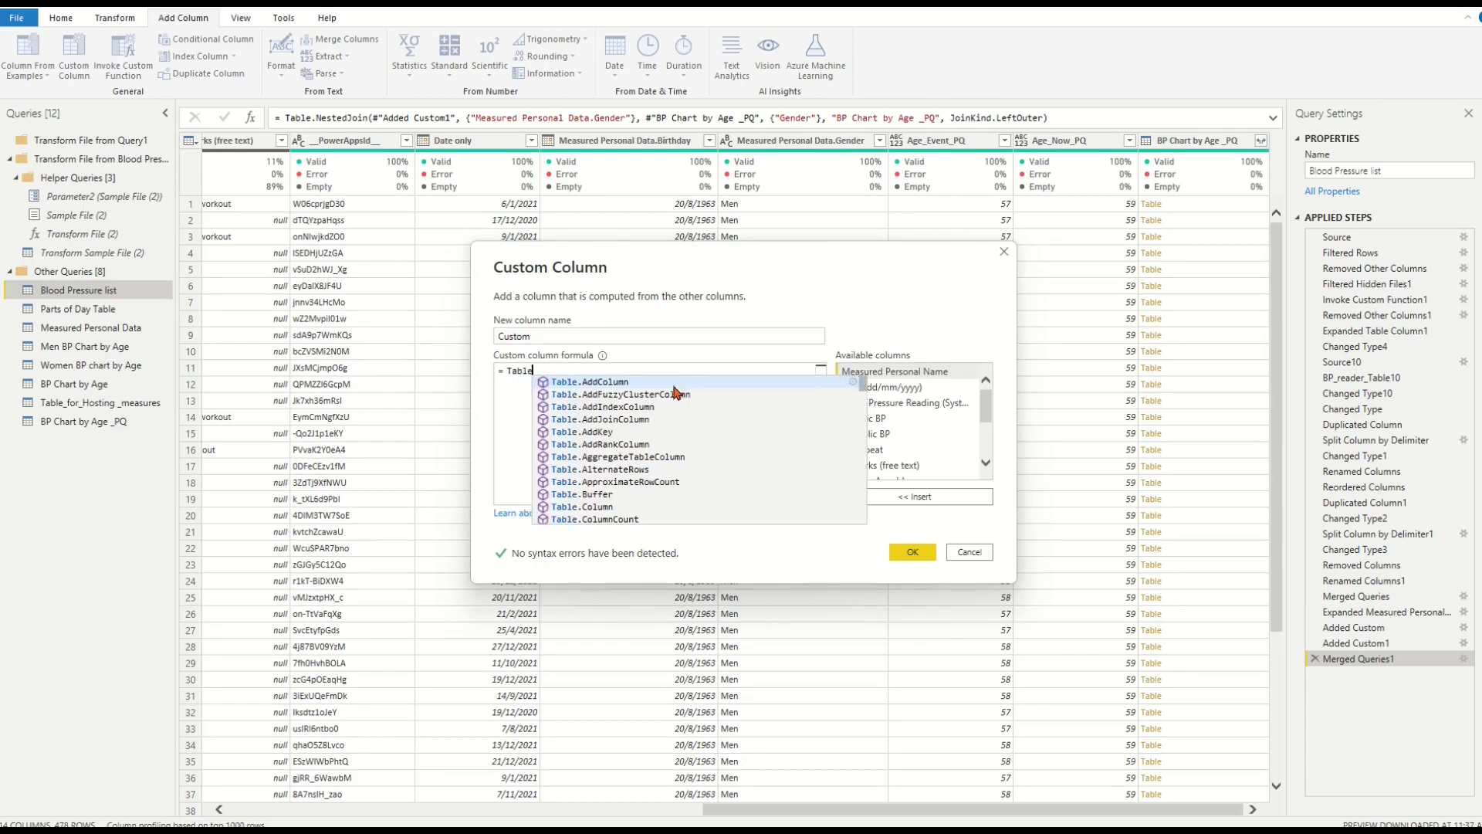
type(".SelectRows")
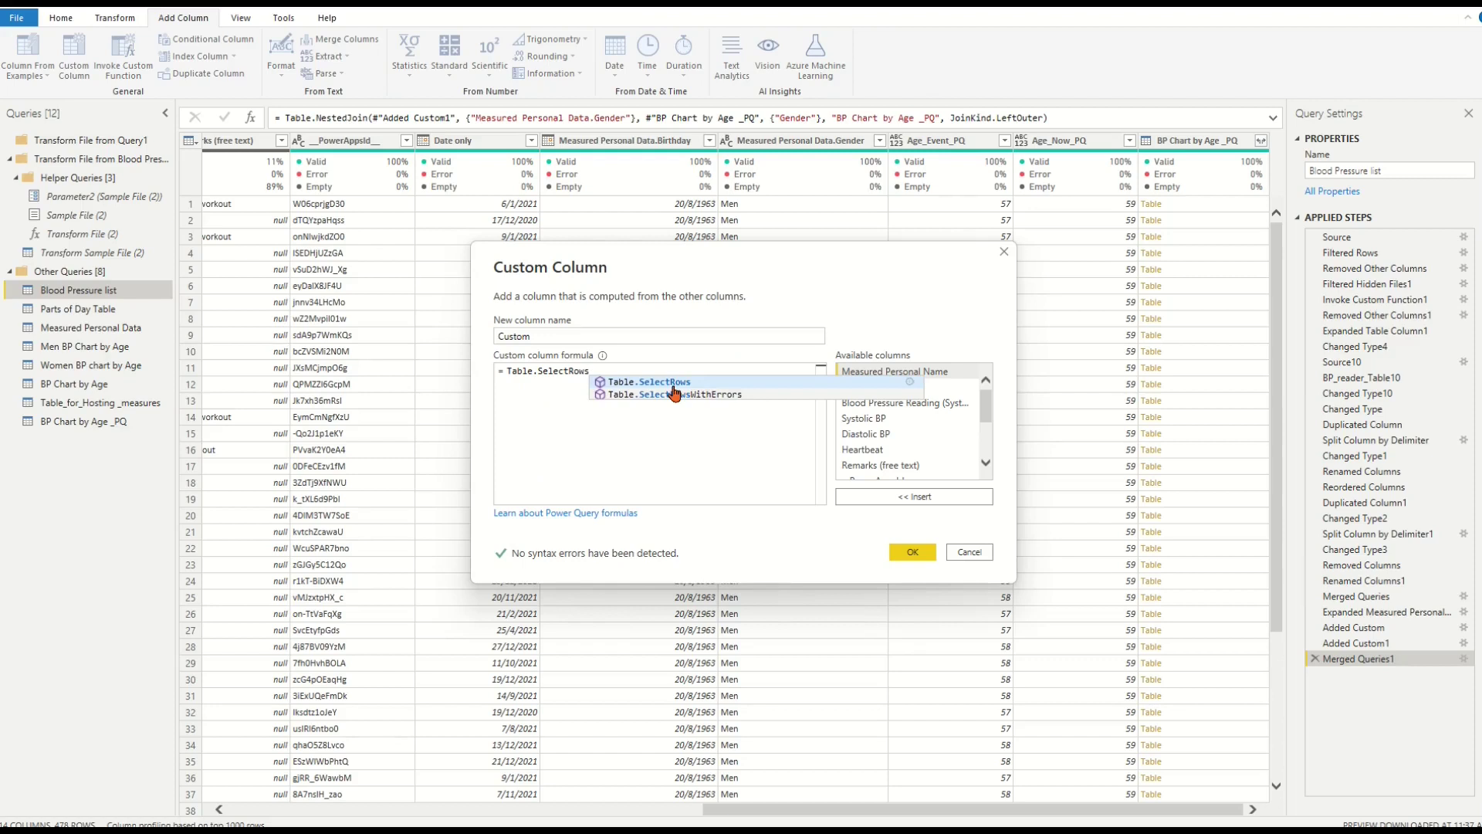
left_click(673, 385)
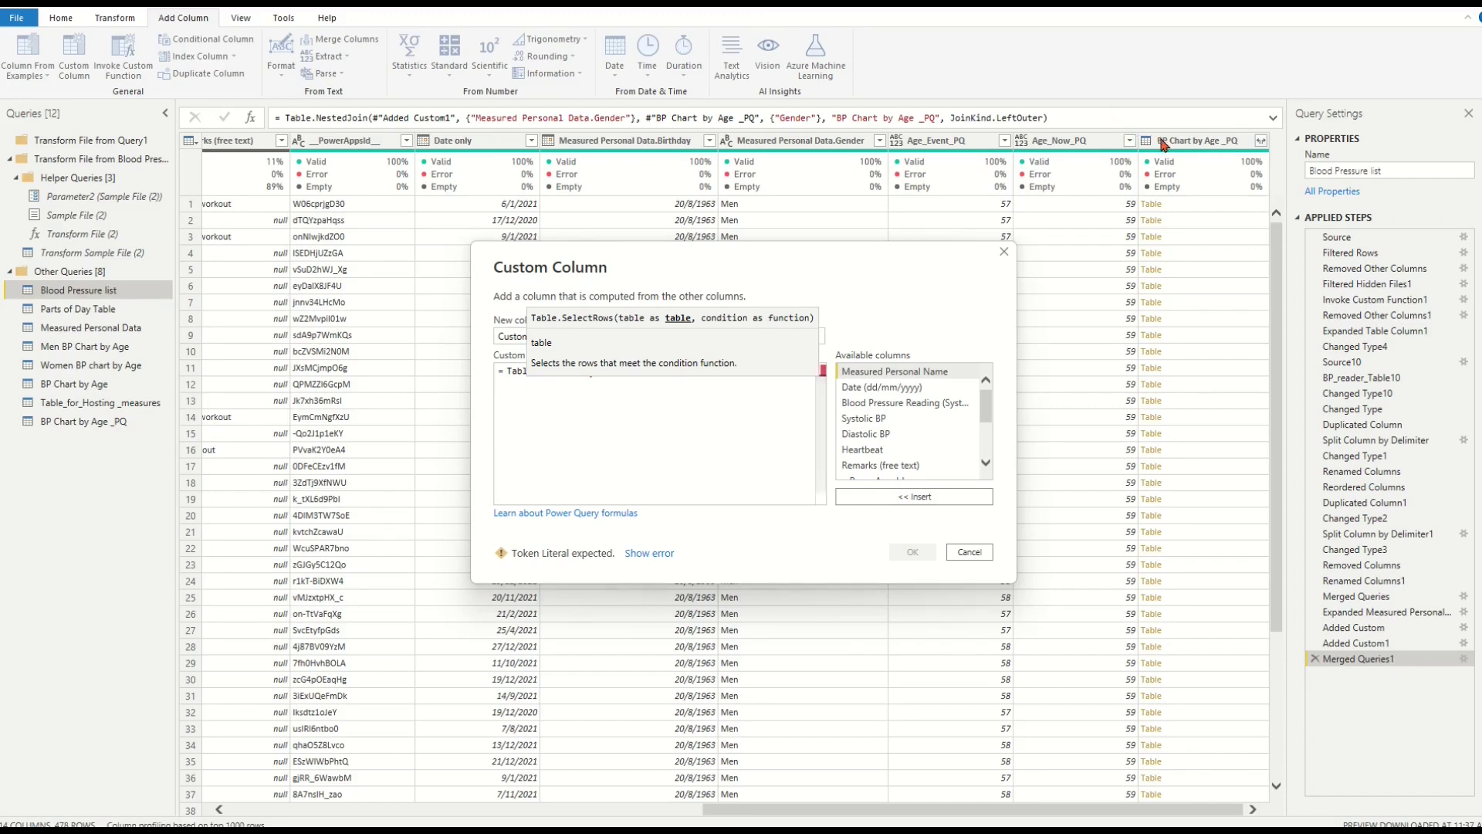
type("[BP")
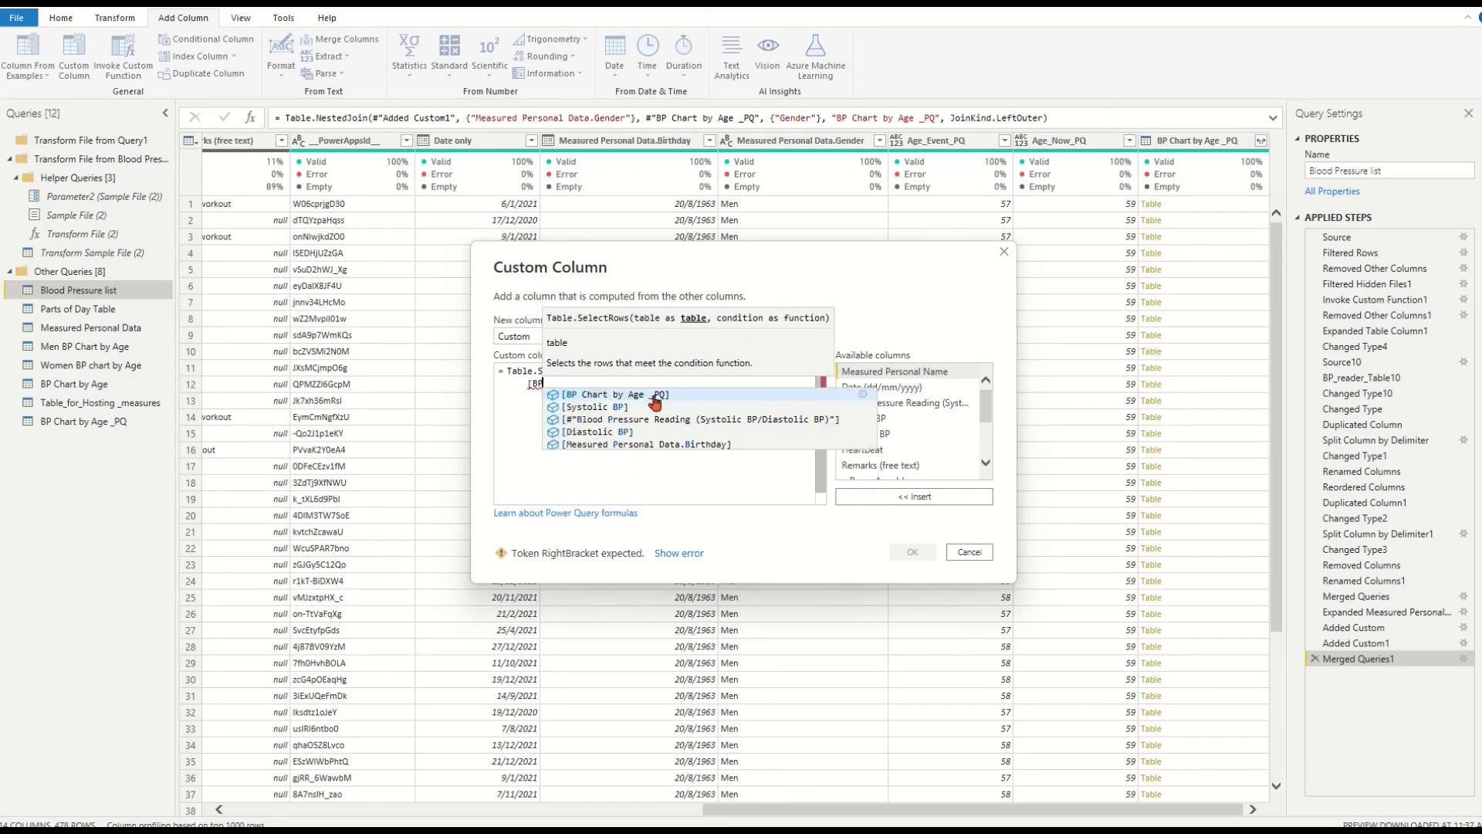
key("Tab")
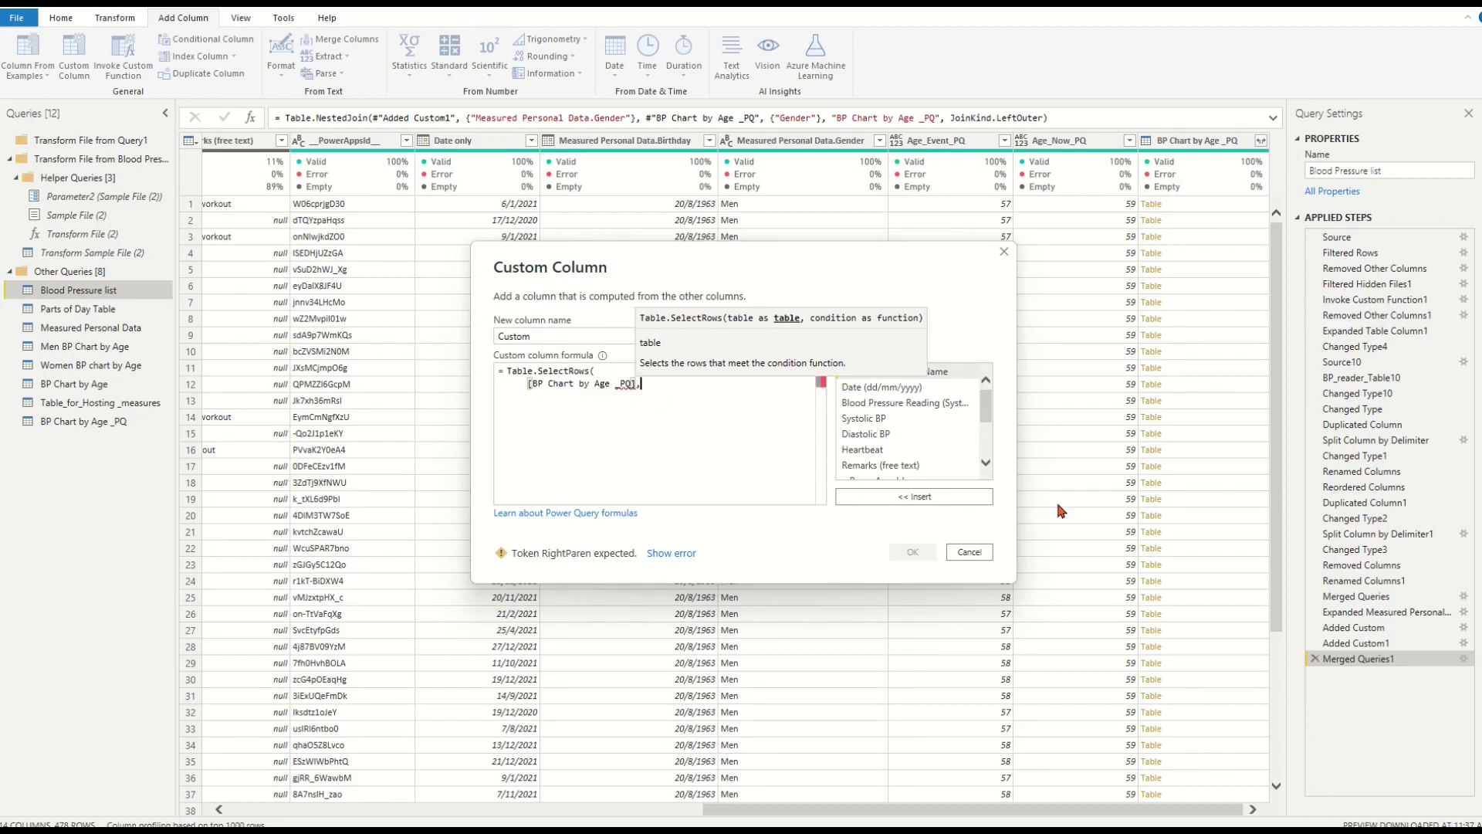
type(",")
key("Return")
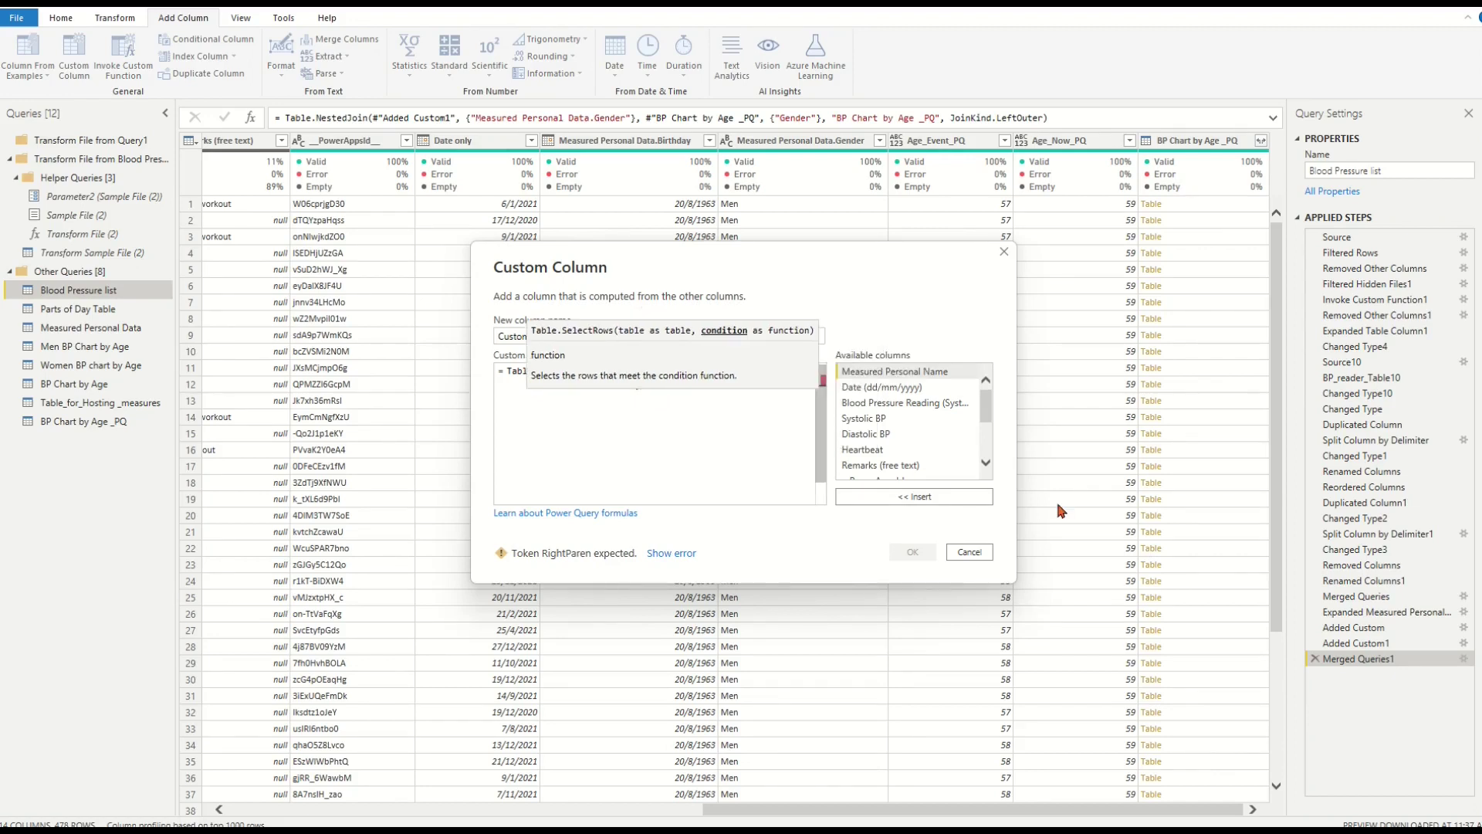
Step: Add the row condition "each lookup_age >= [Age.Start]" as the second argument of the Table.SelectRows formula
type("each")
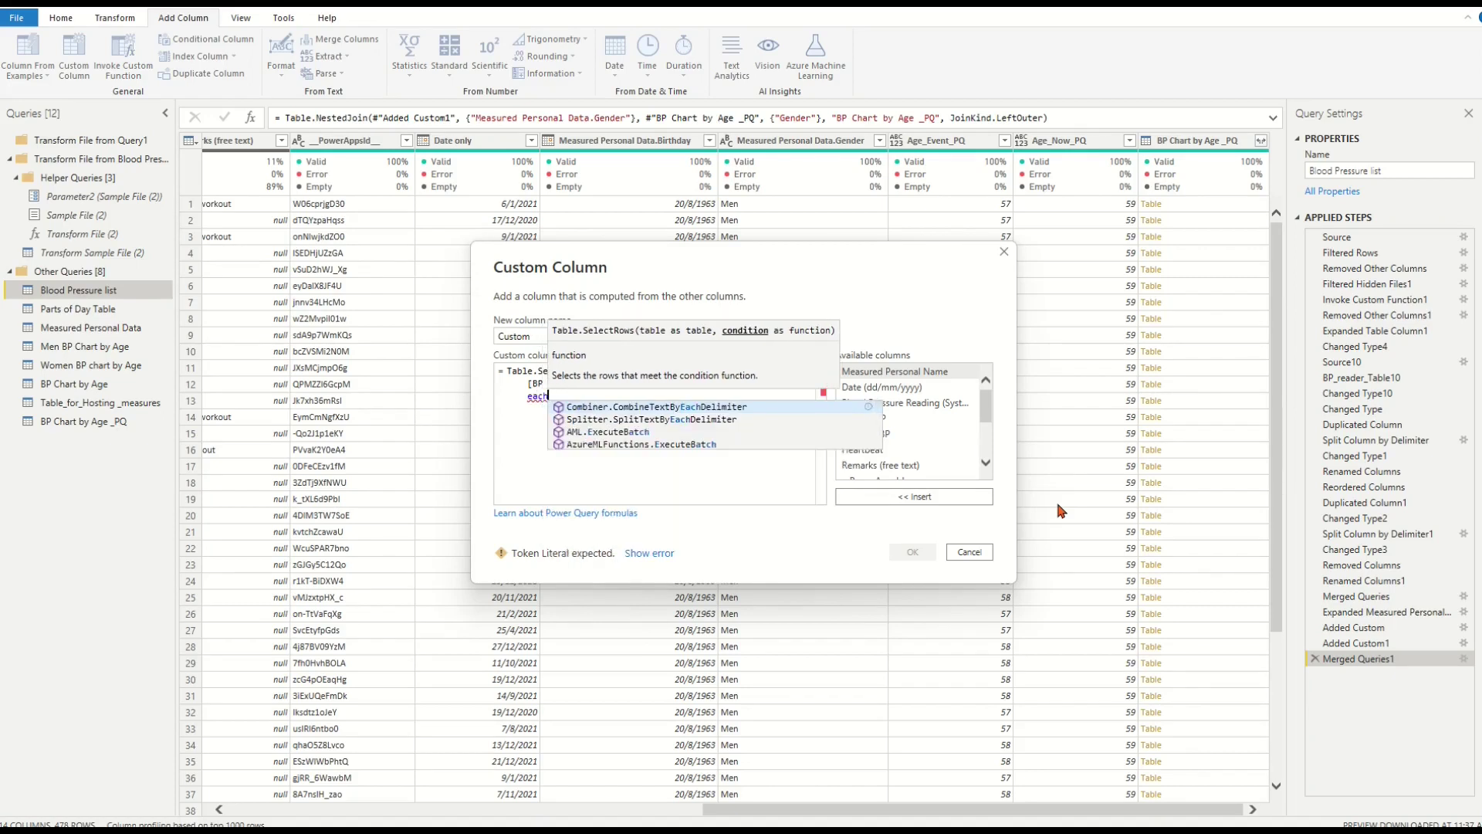
type(" look")
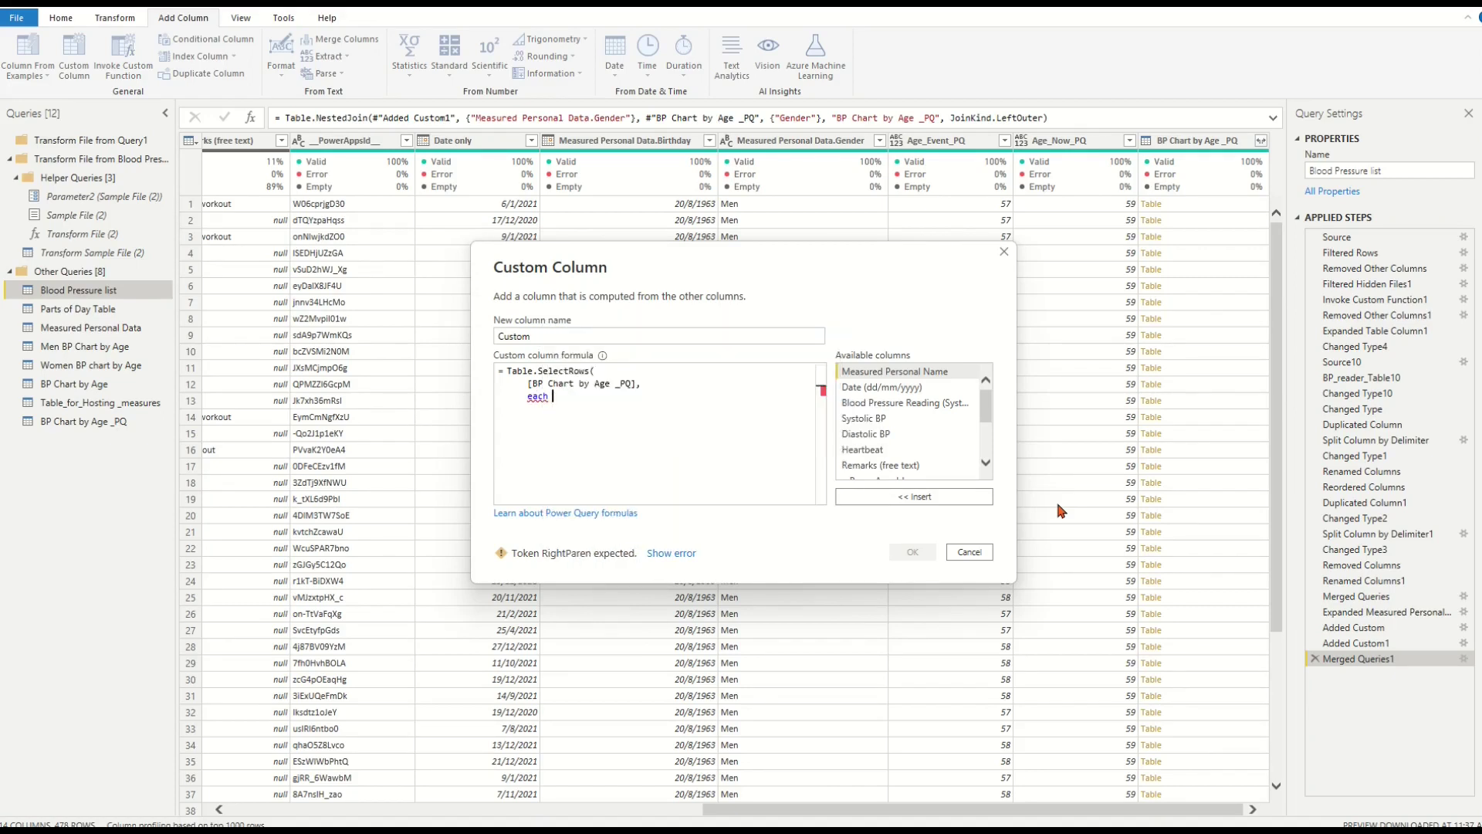
type("up_age >")
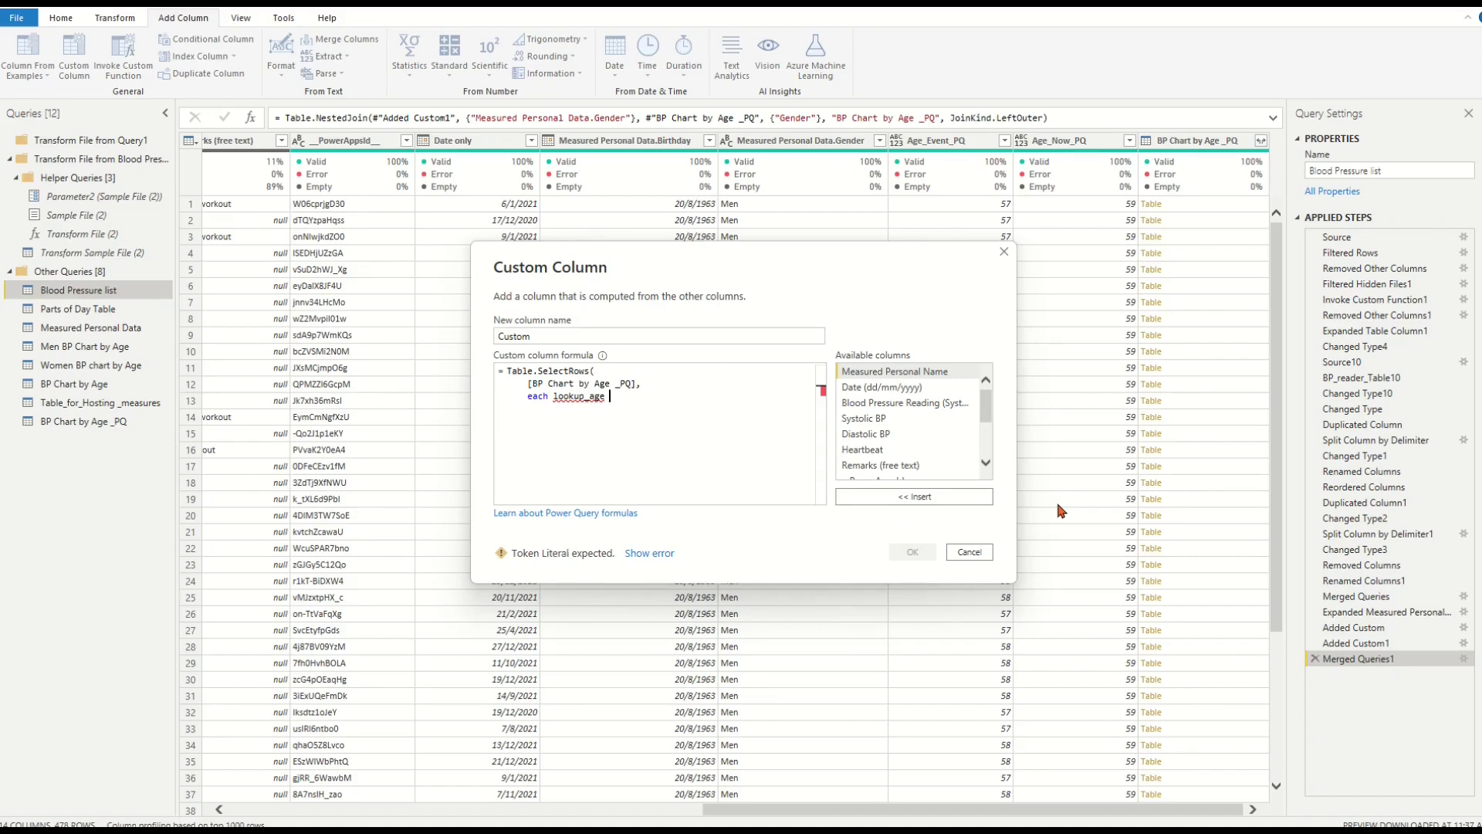
type("= [")
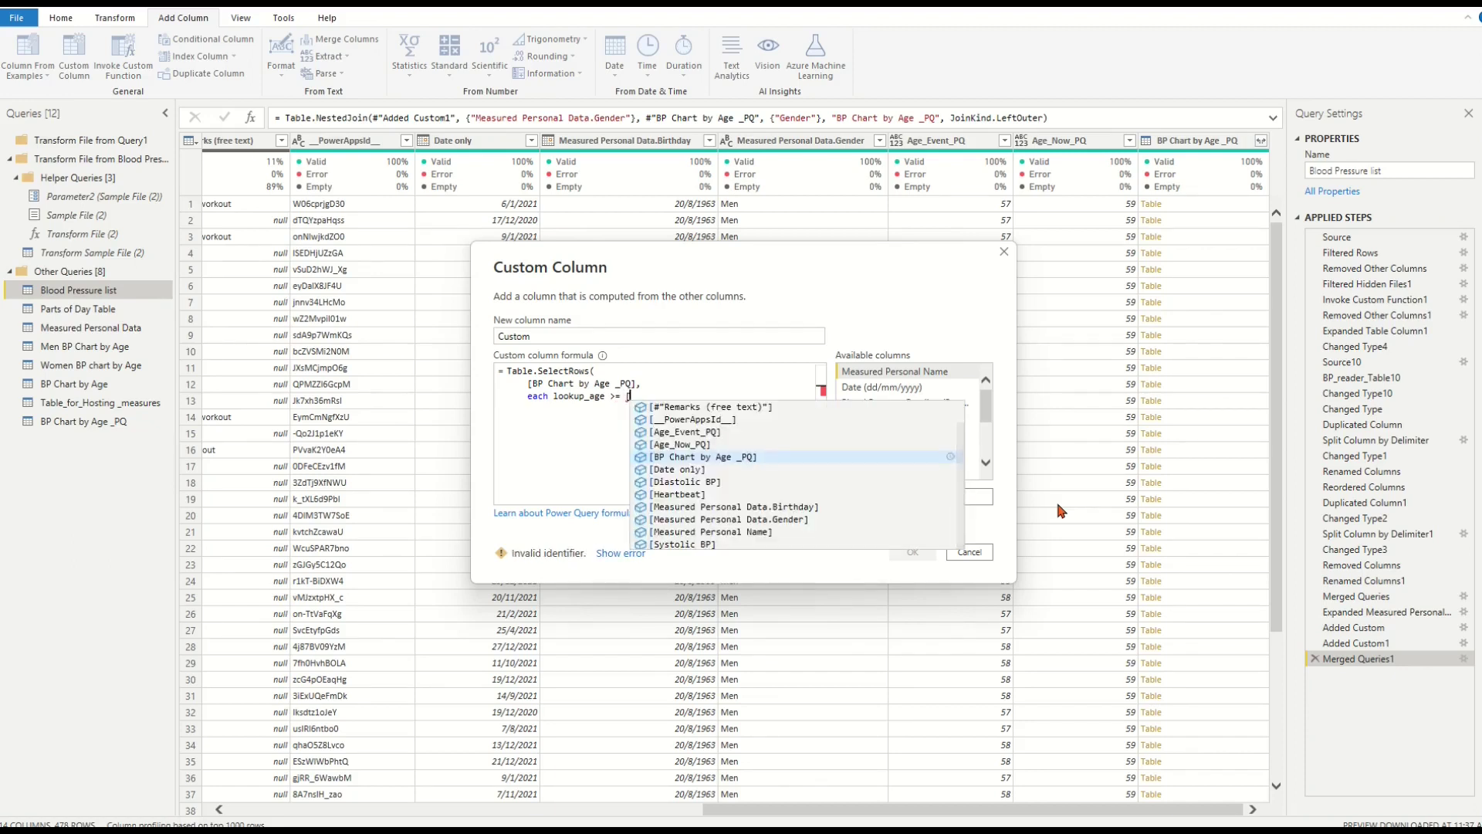
type("Age.S")
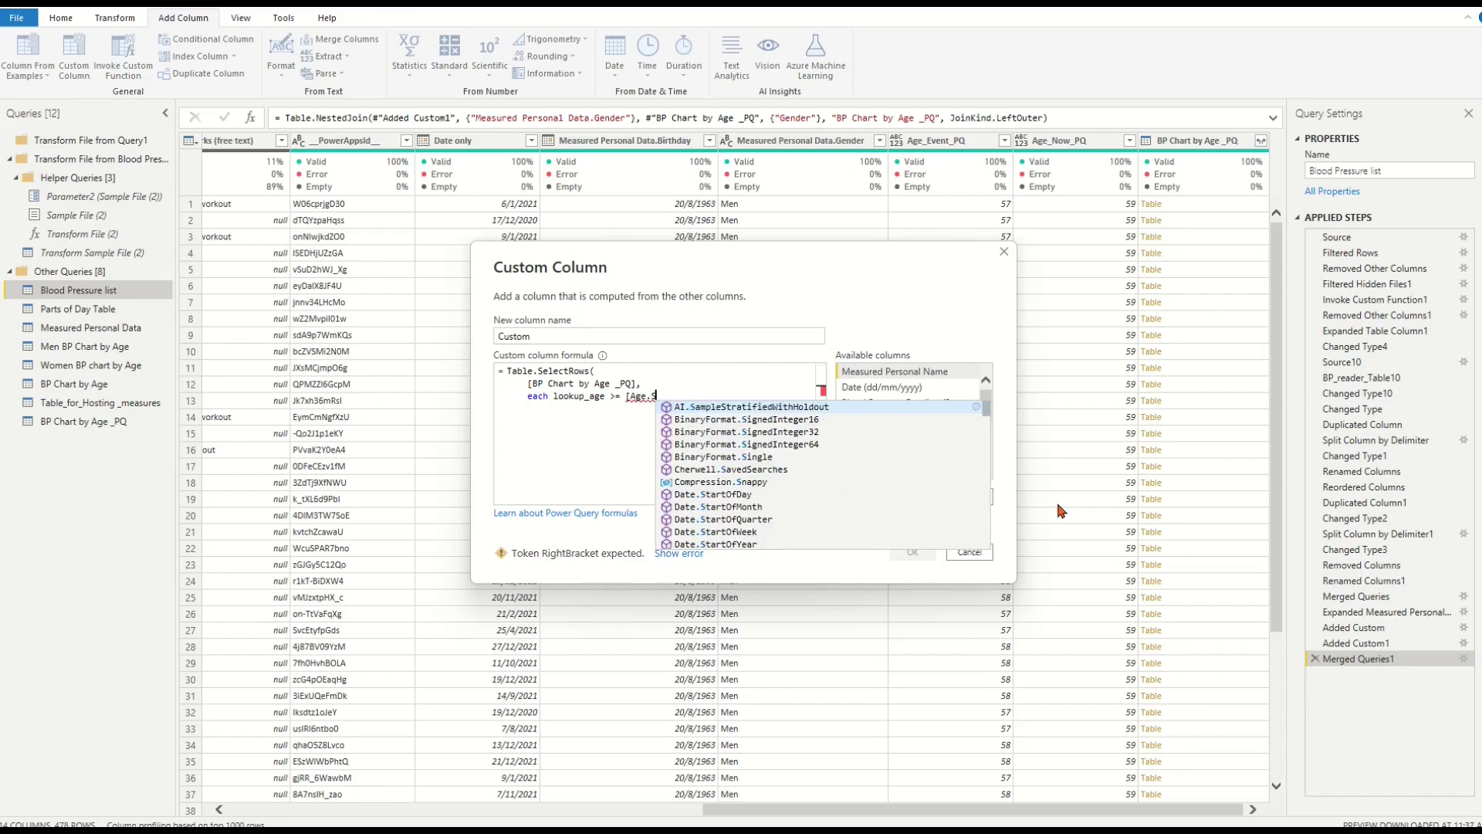
type("tart")
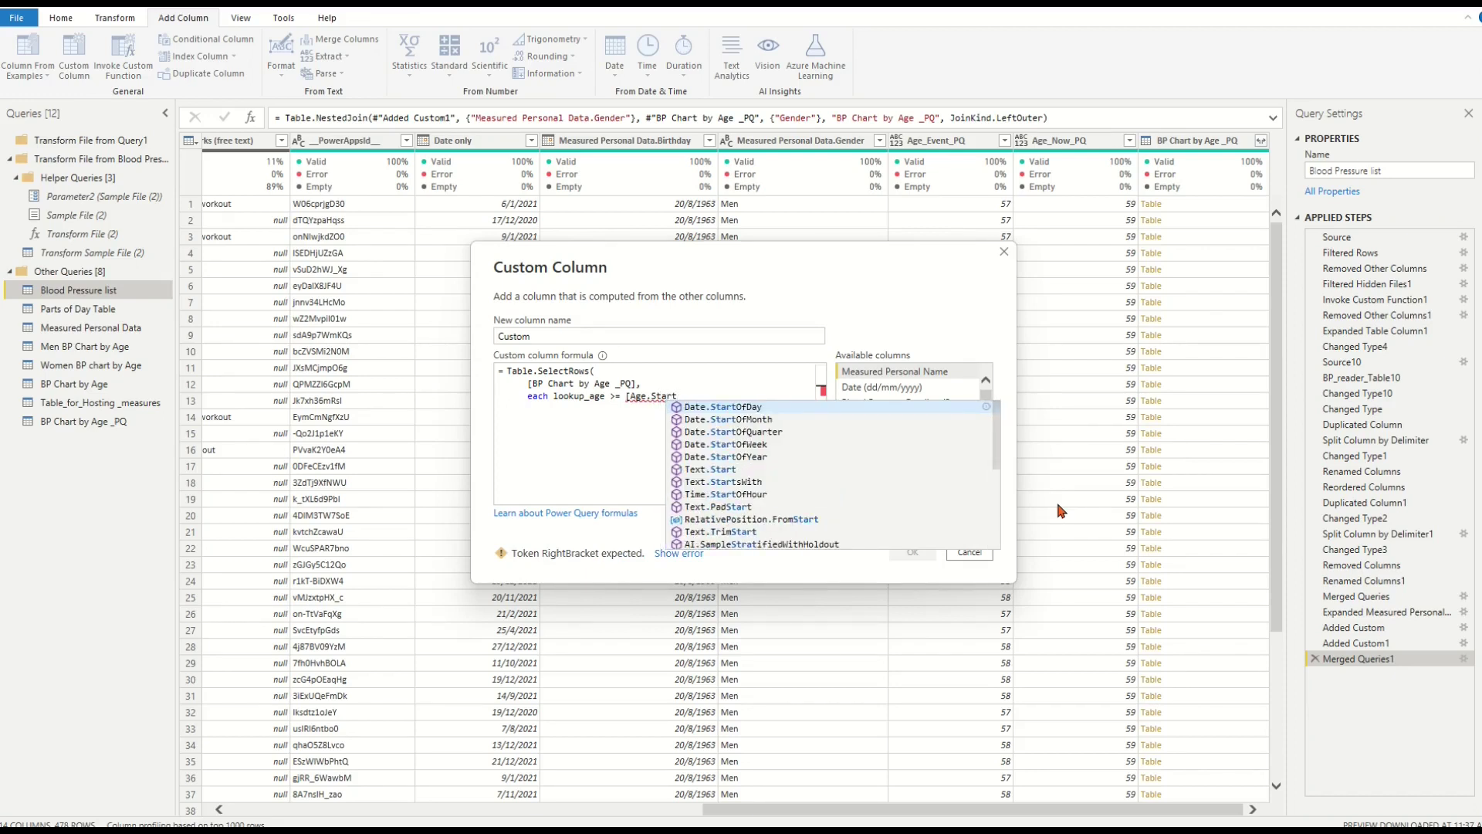
type("]")
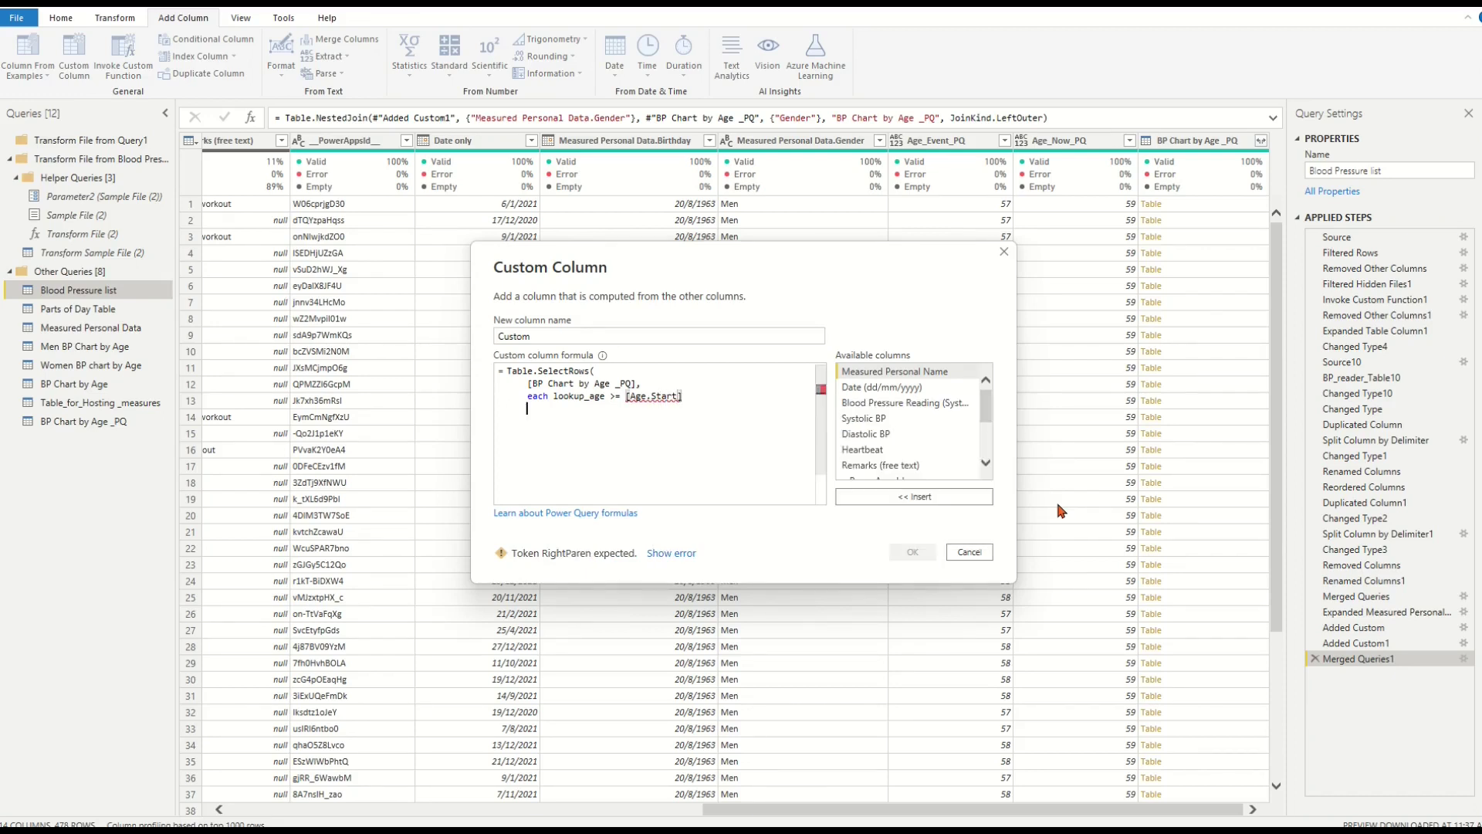
Step: Extend the condition on a new line with "and lookup_age <= [Age.End]" and put the closing parenthesis on its own line
key("Return")
type("and ")
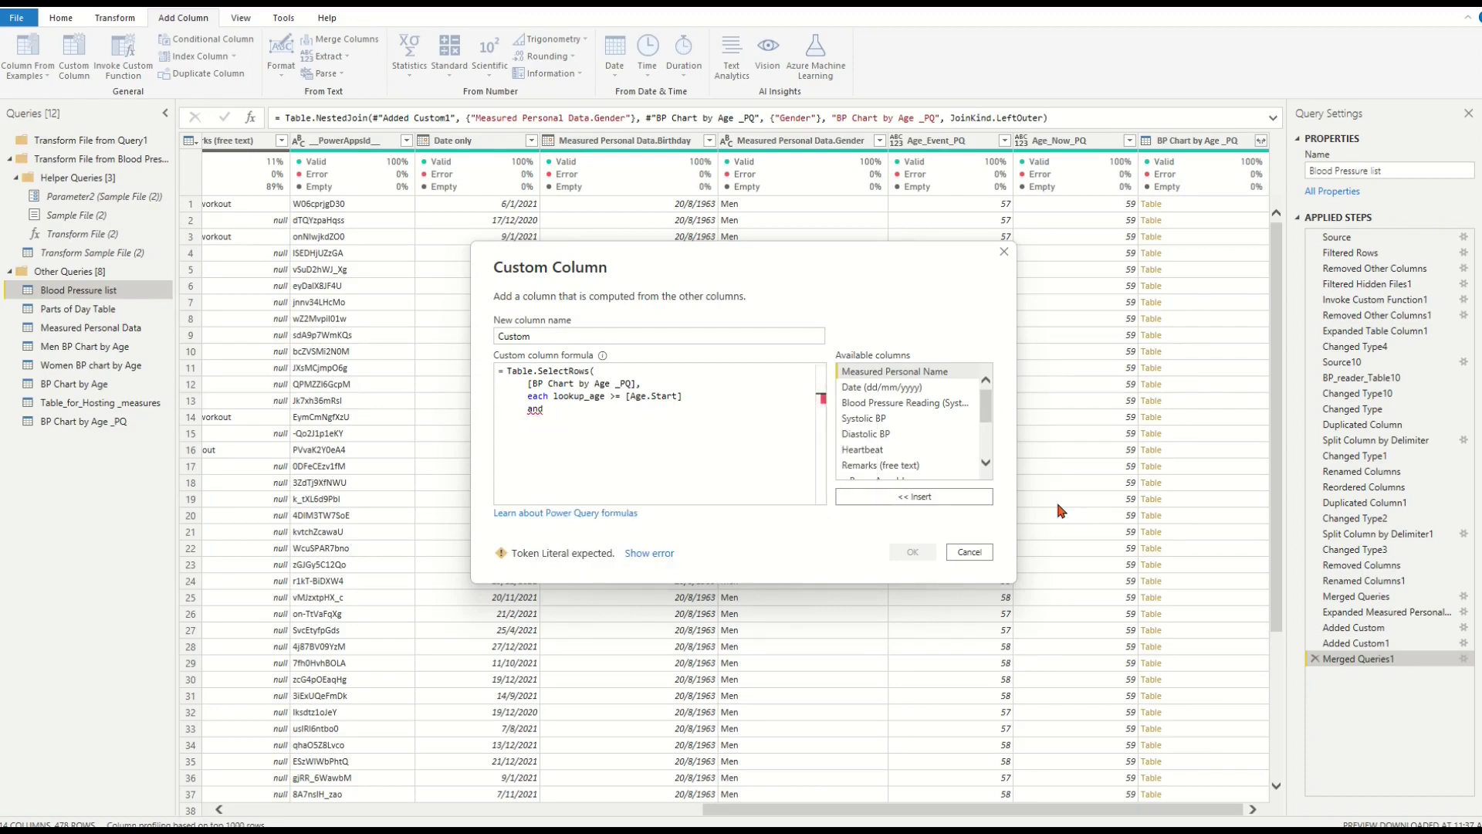
type("lookup_age")
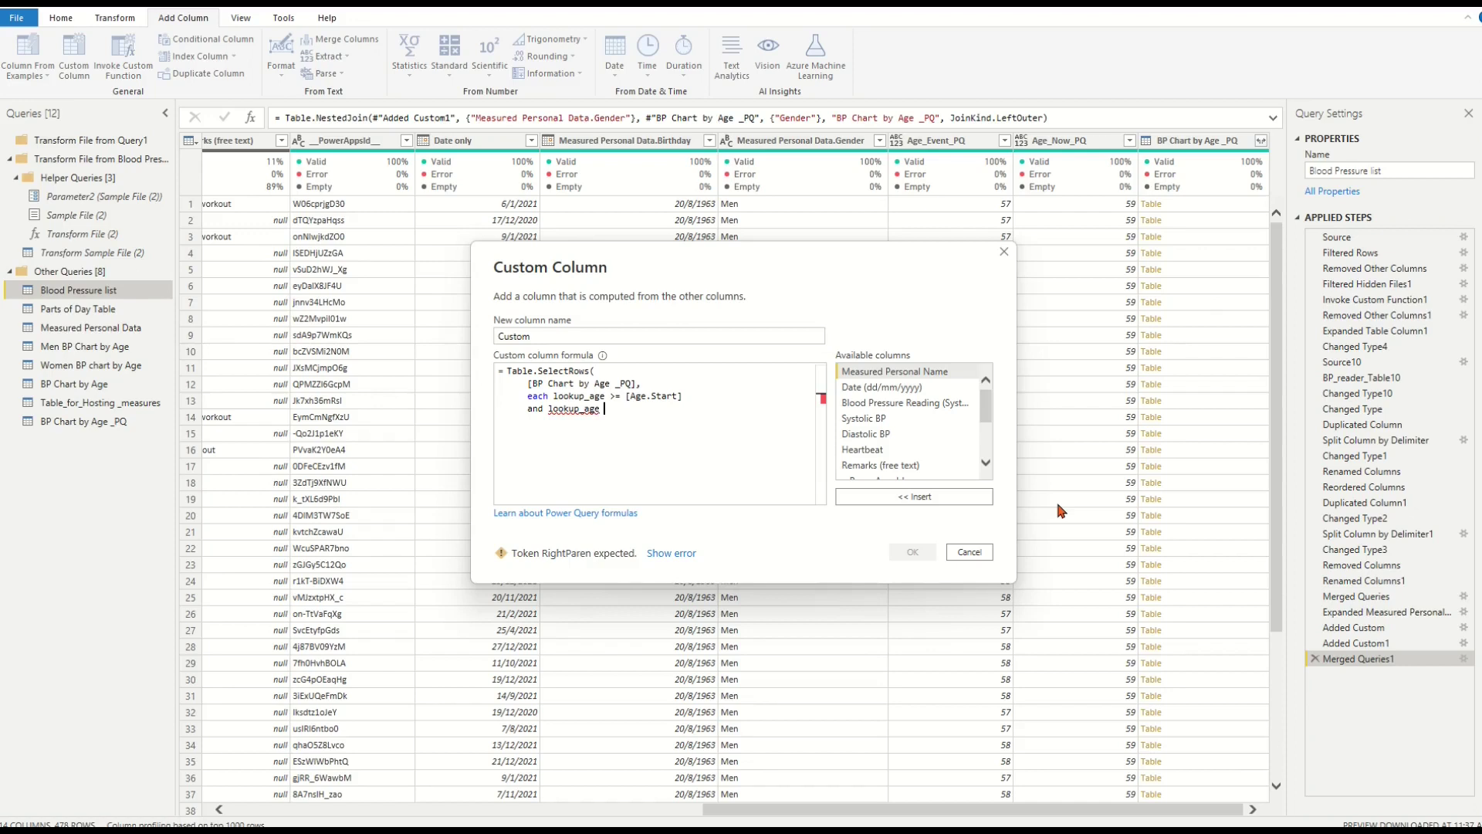
type(" <")
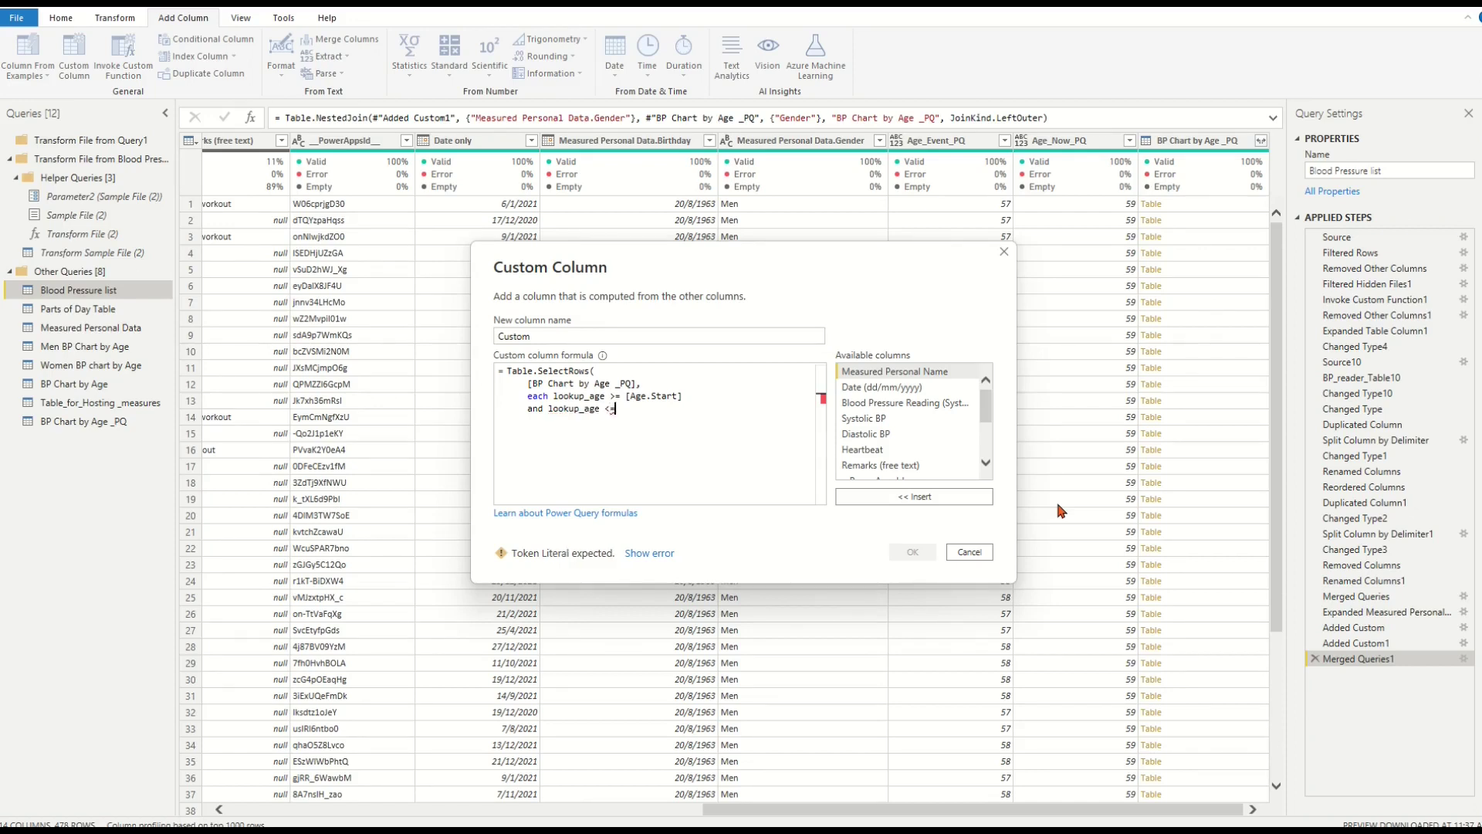
type("= [")
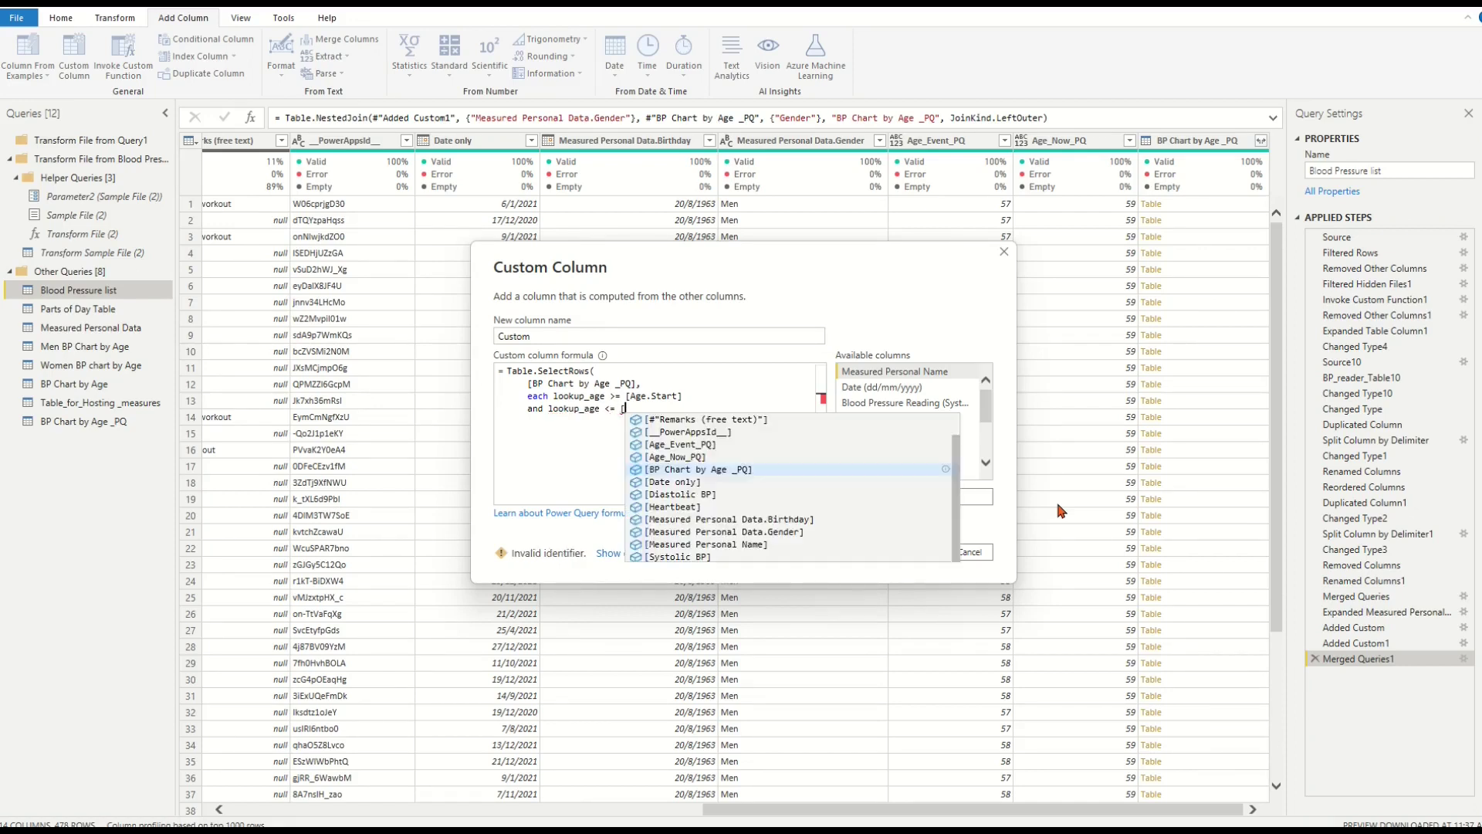
type("Age.End")
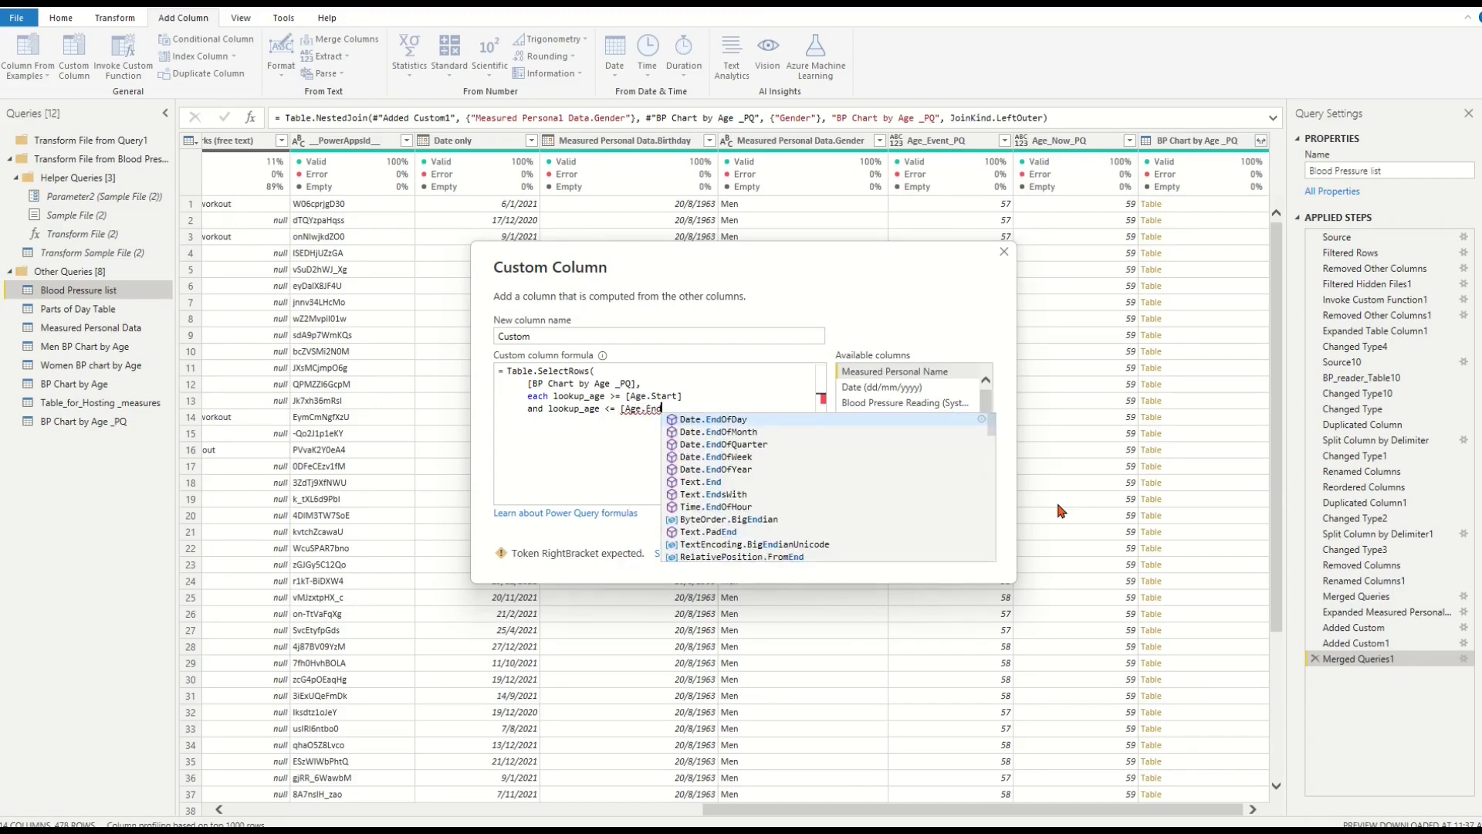
type("]")
key("Escape")
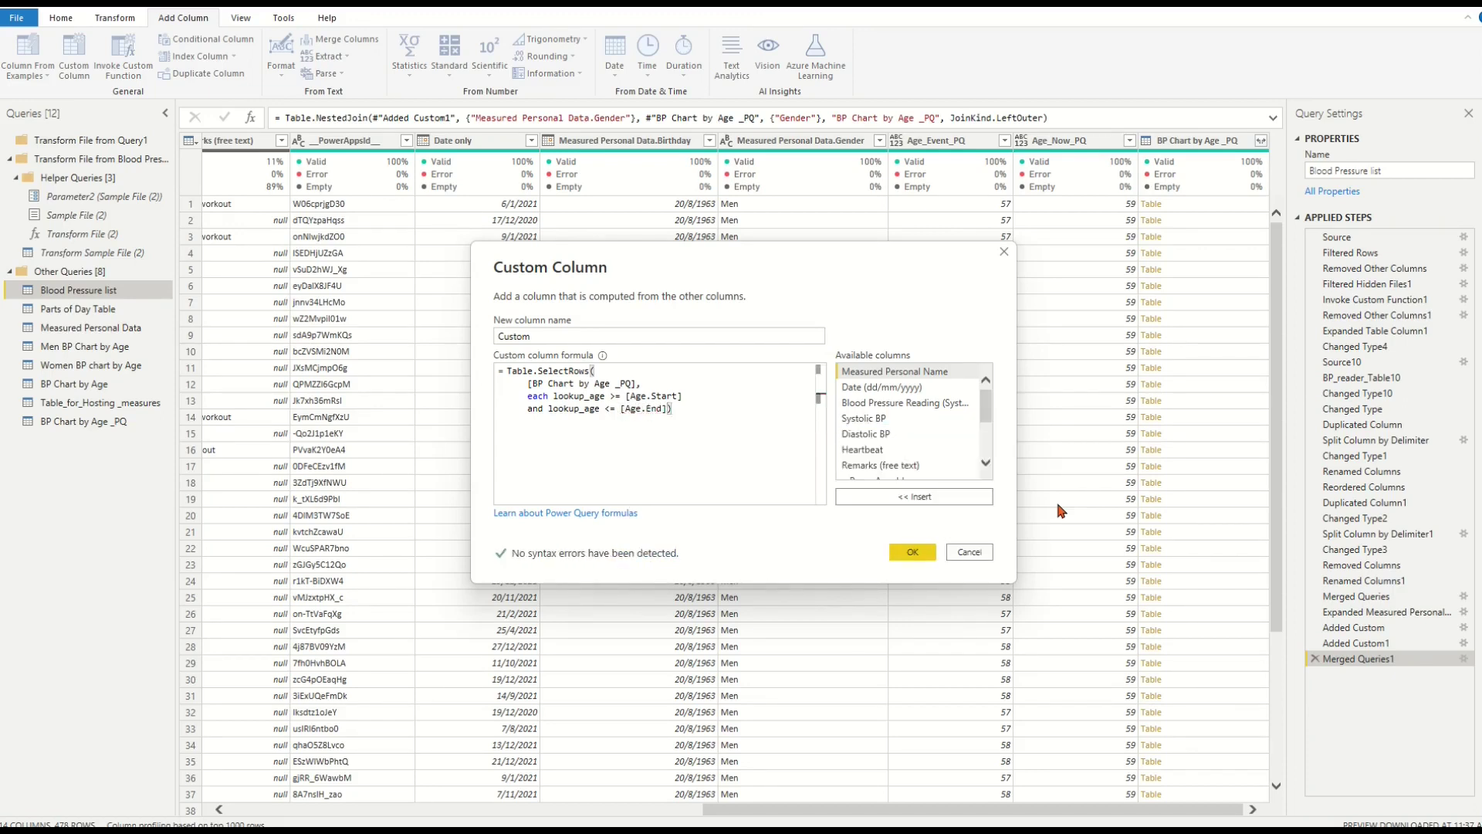
key("Return")
type(")")
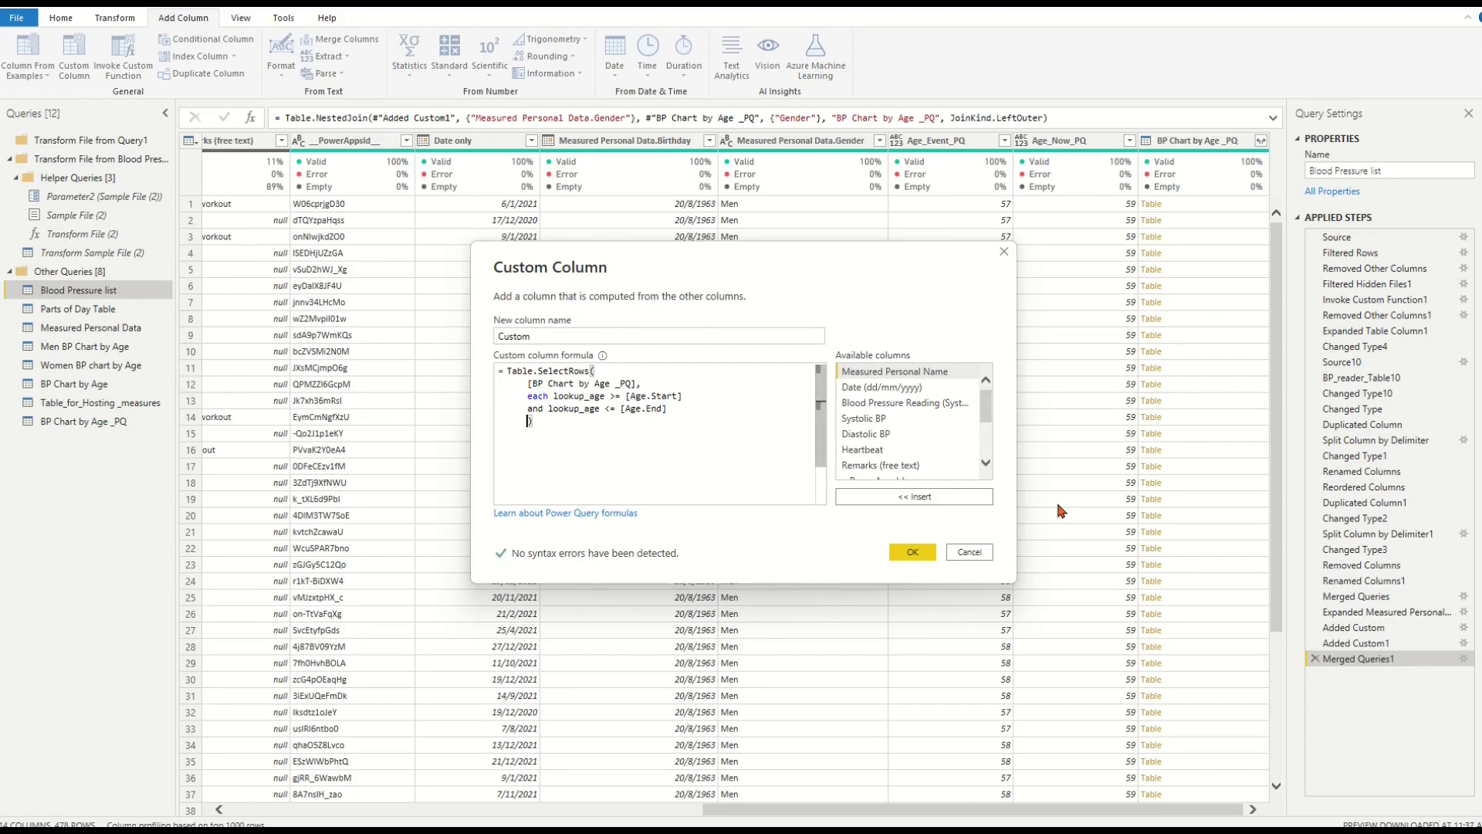
Step: Insert a line above Table.SelectRows in the custom column formula that defines lookup_age = [Age_Event_PQ]
left_click(509, 372)
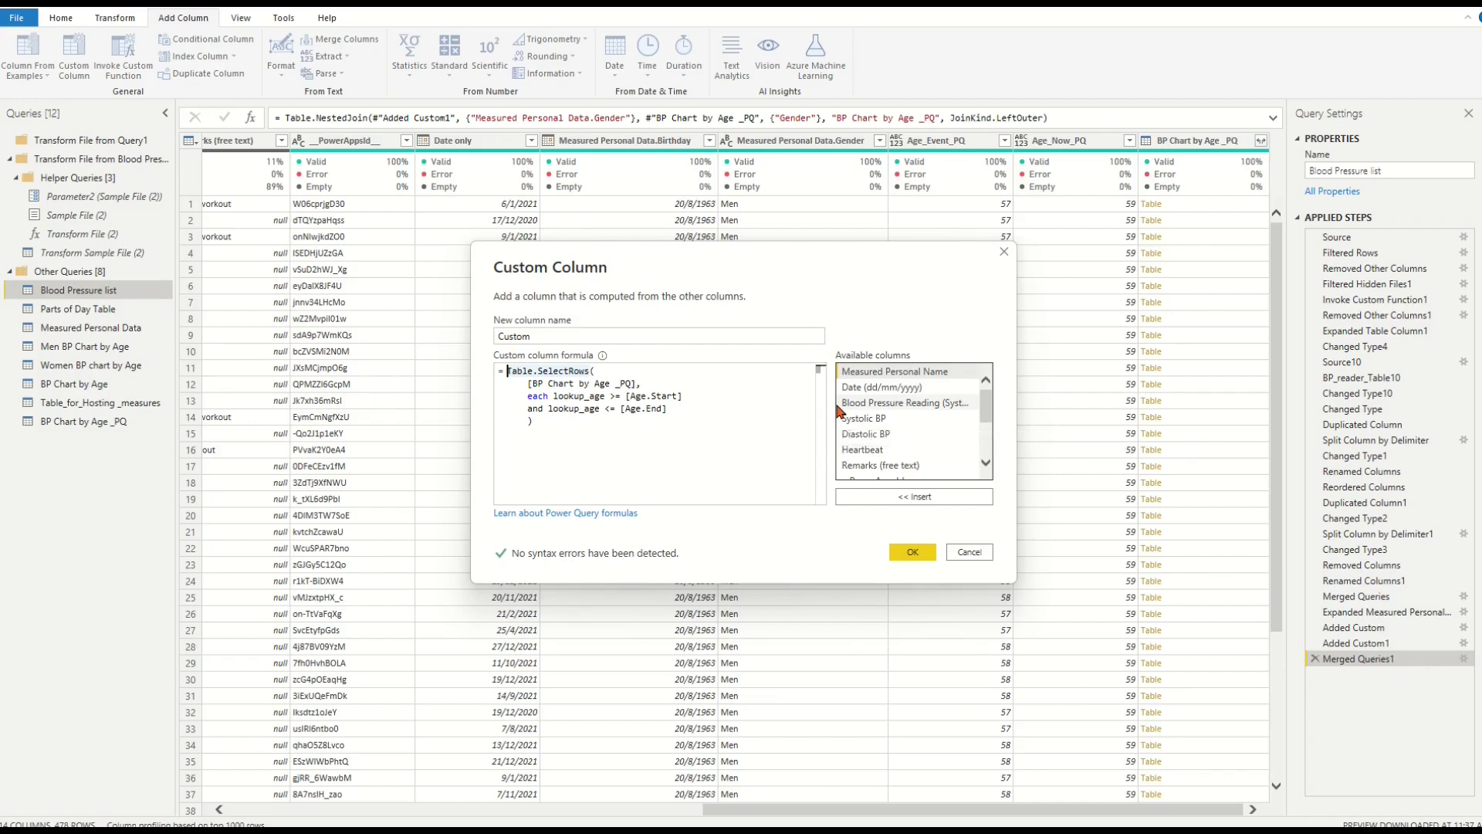
key("Return")
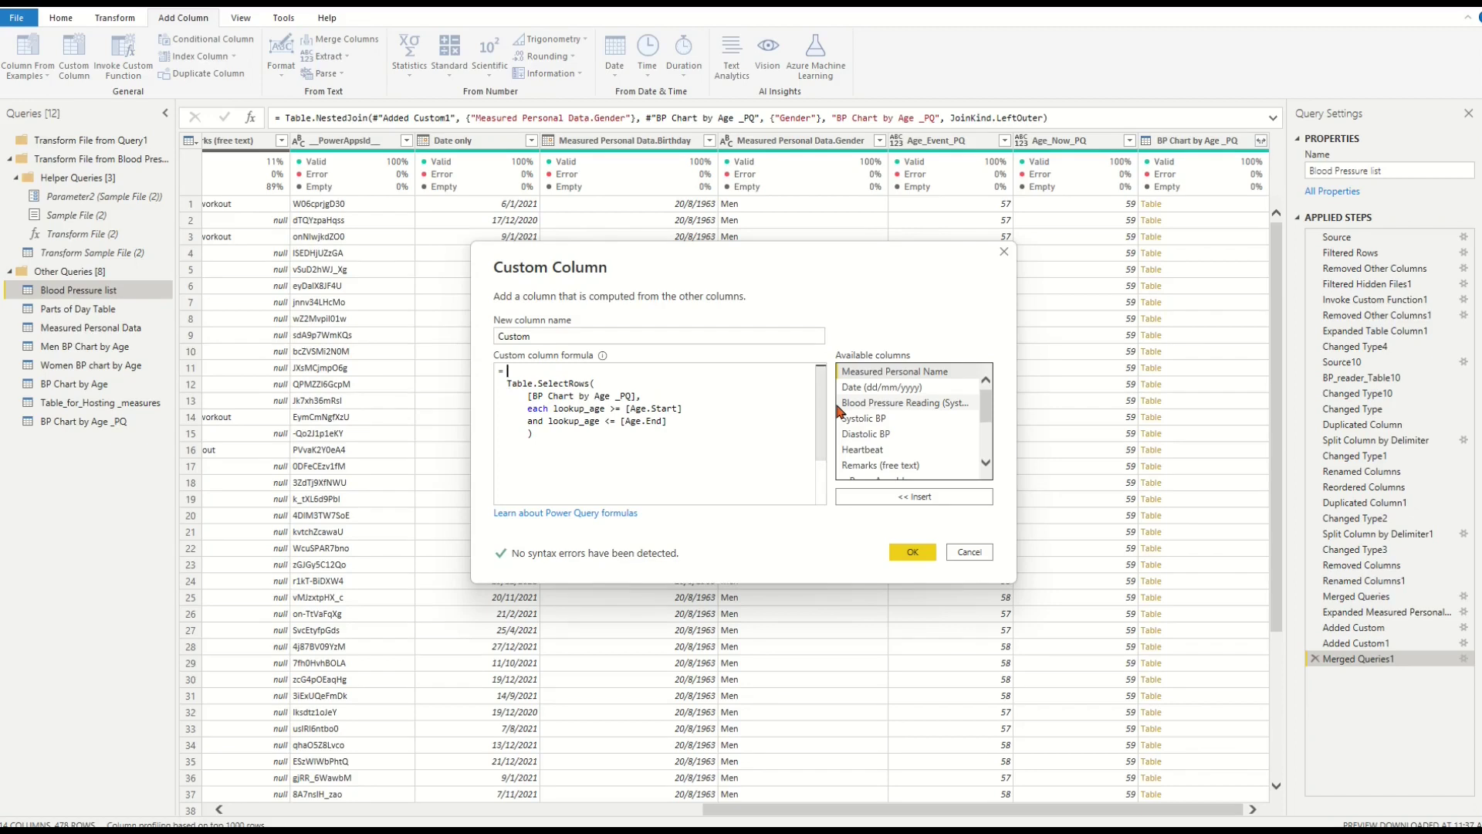
type("lookup_age")
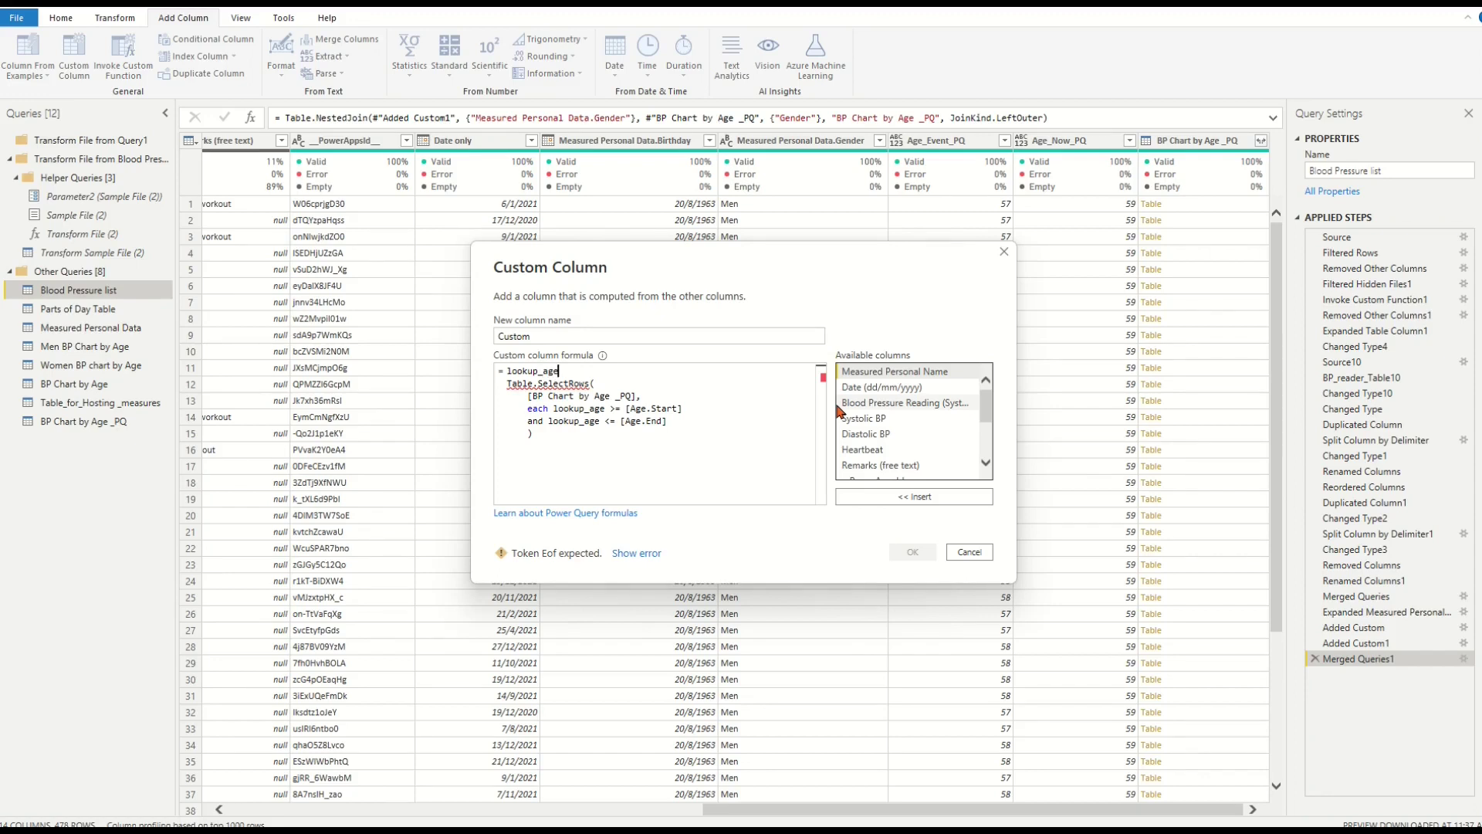
type("=")
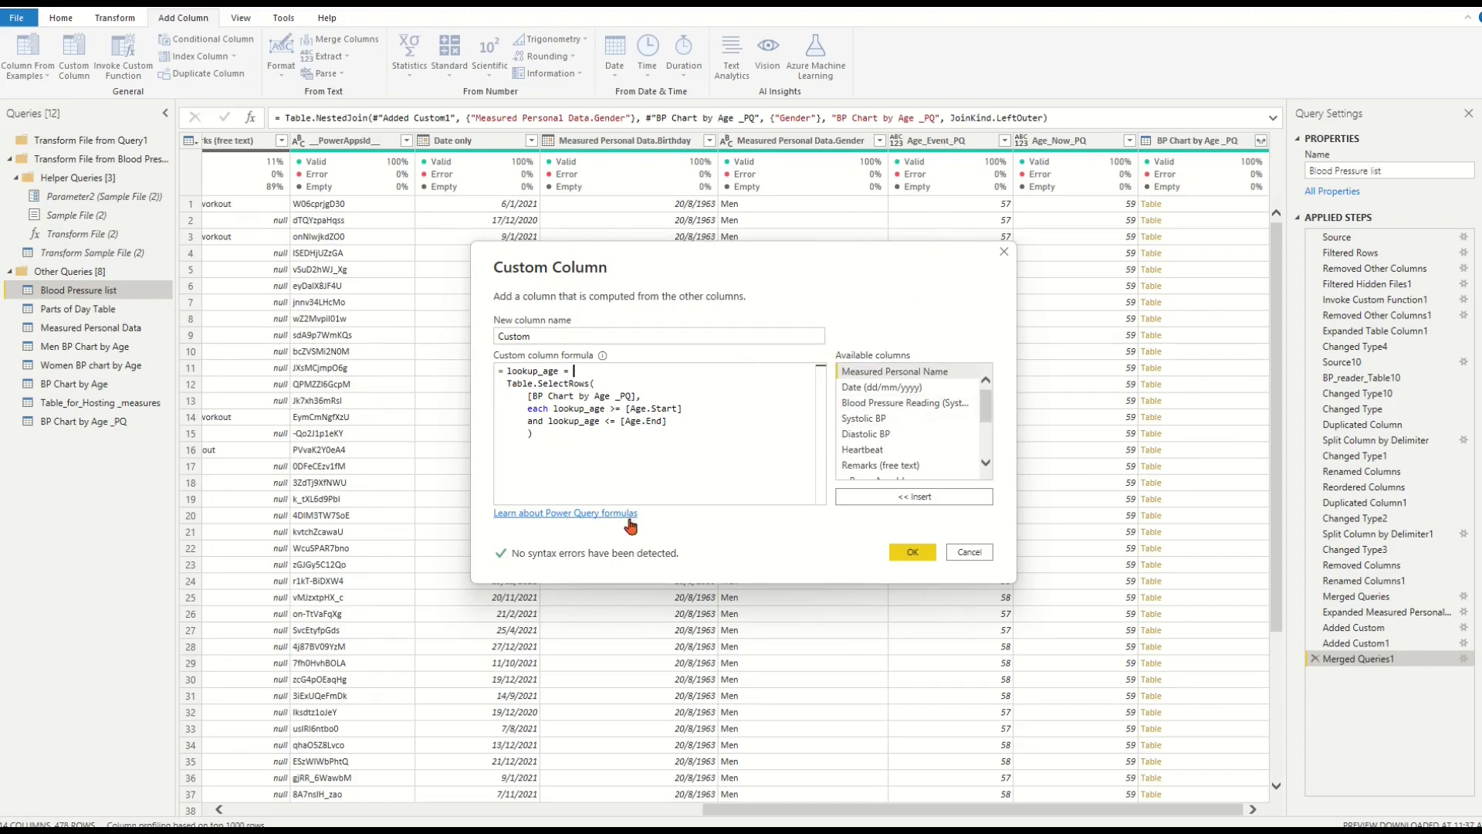
type("[Age_Event_PQ")
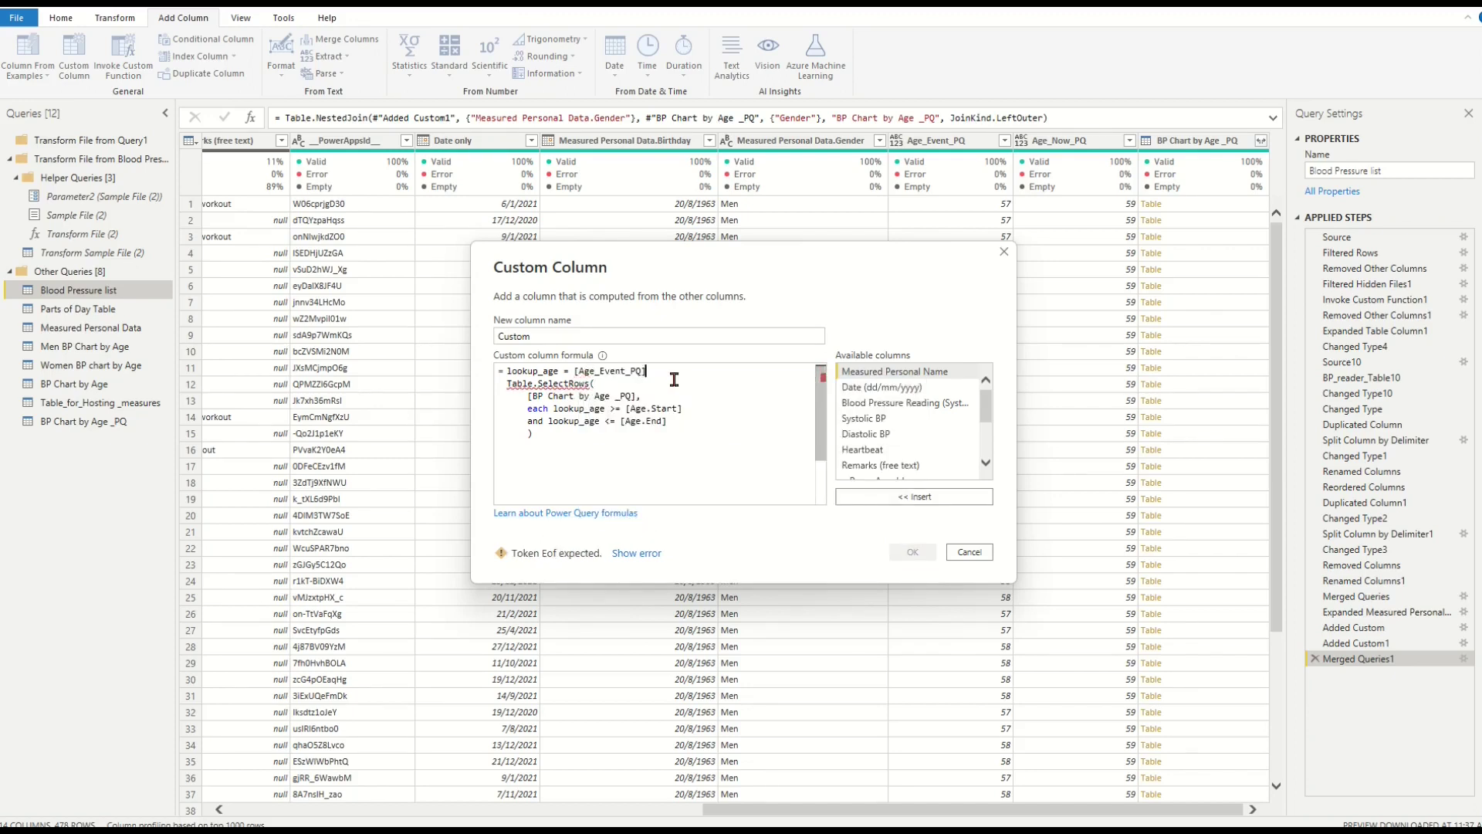
Step: Enclose the lookup_age definition between "let" and "in" ahead of Table.SelectRows and create the custom column
left_click(674, 383)
type("in")
key("Home")
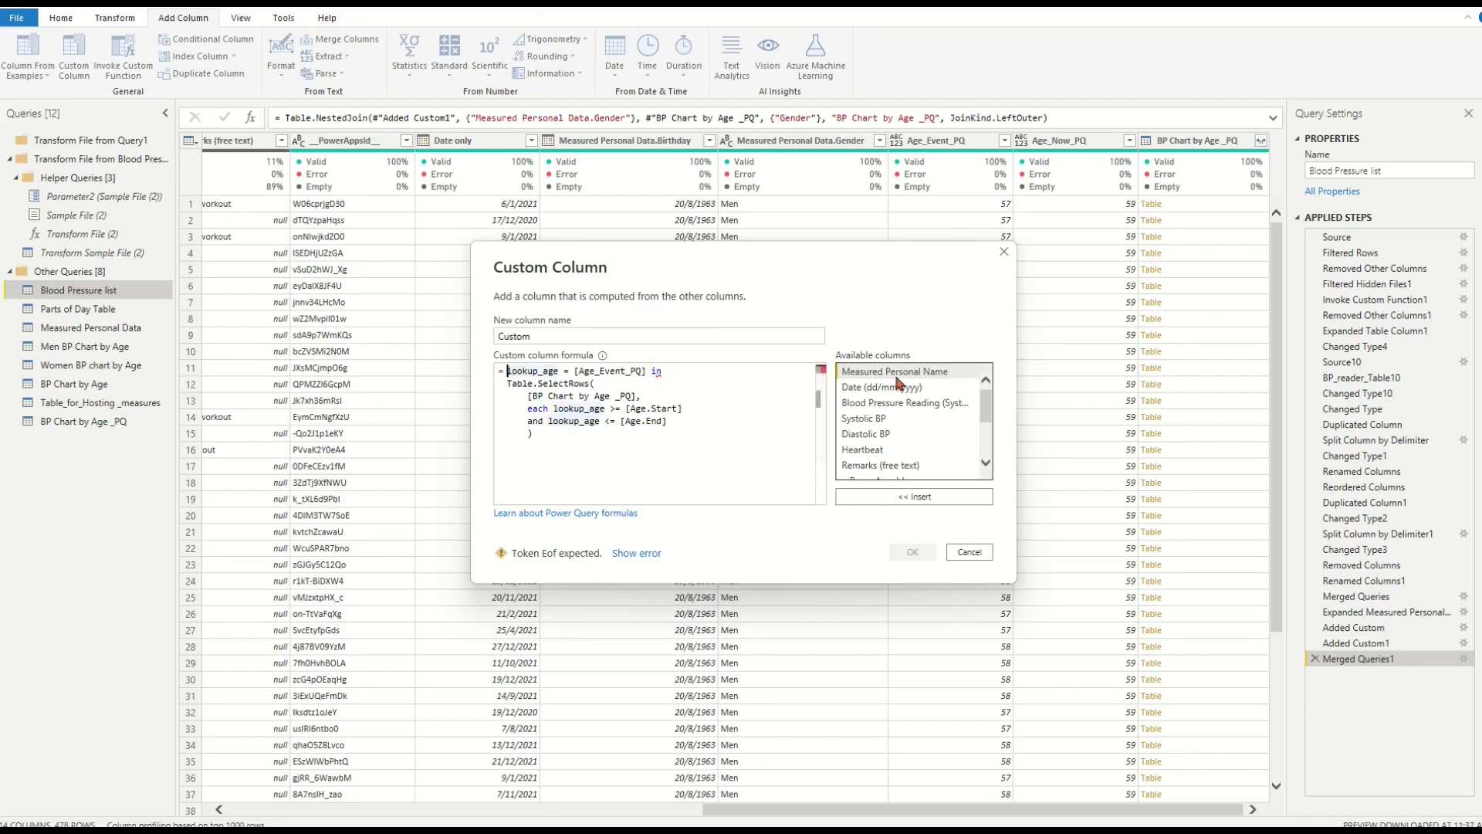
type("let")
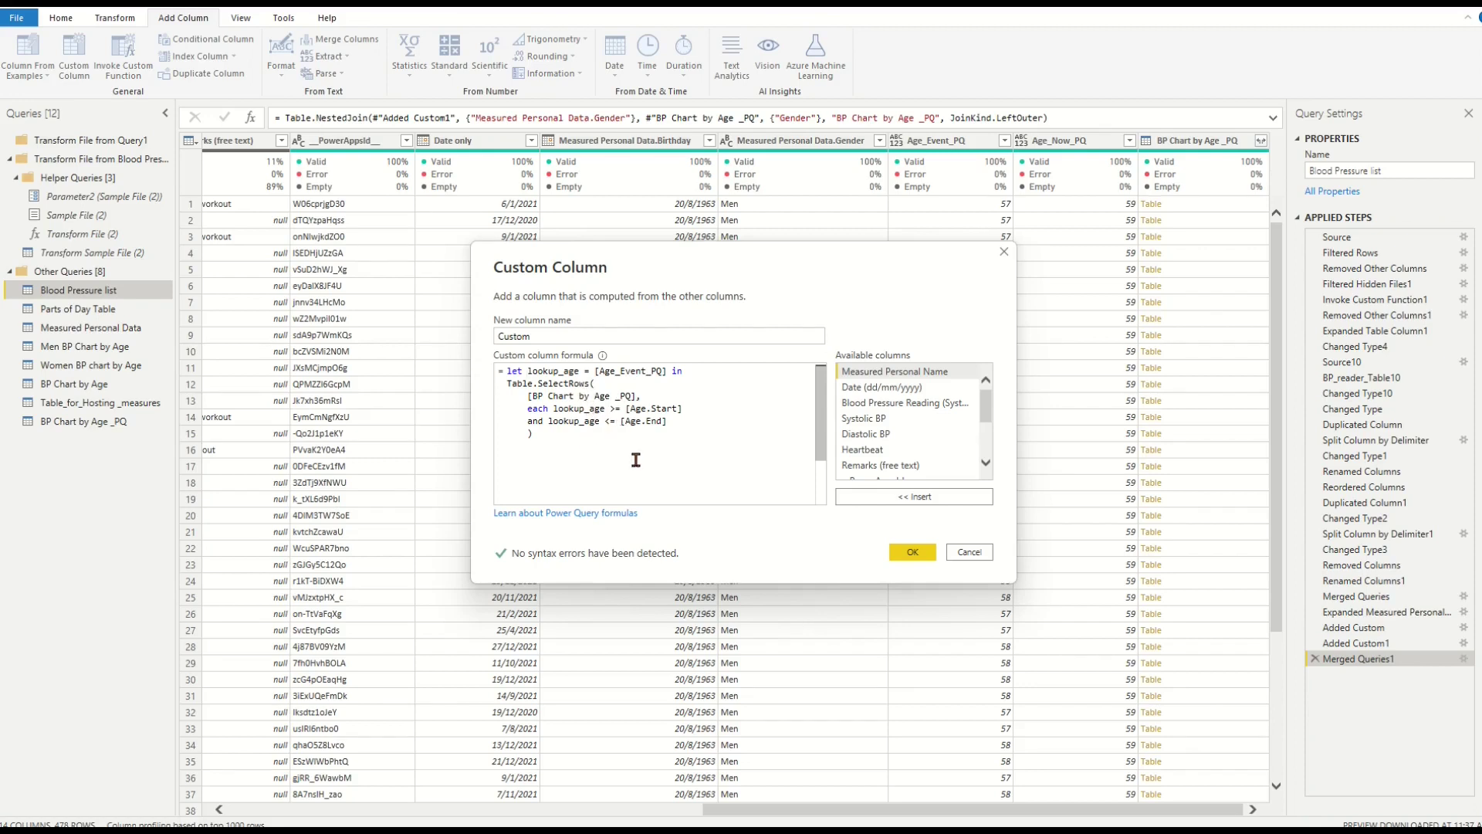
left_click(912, 552)
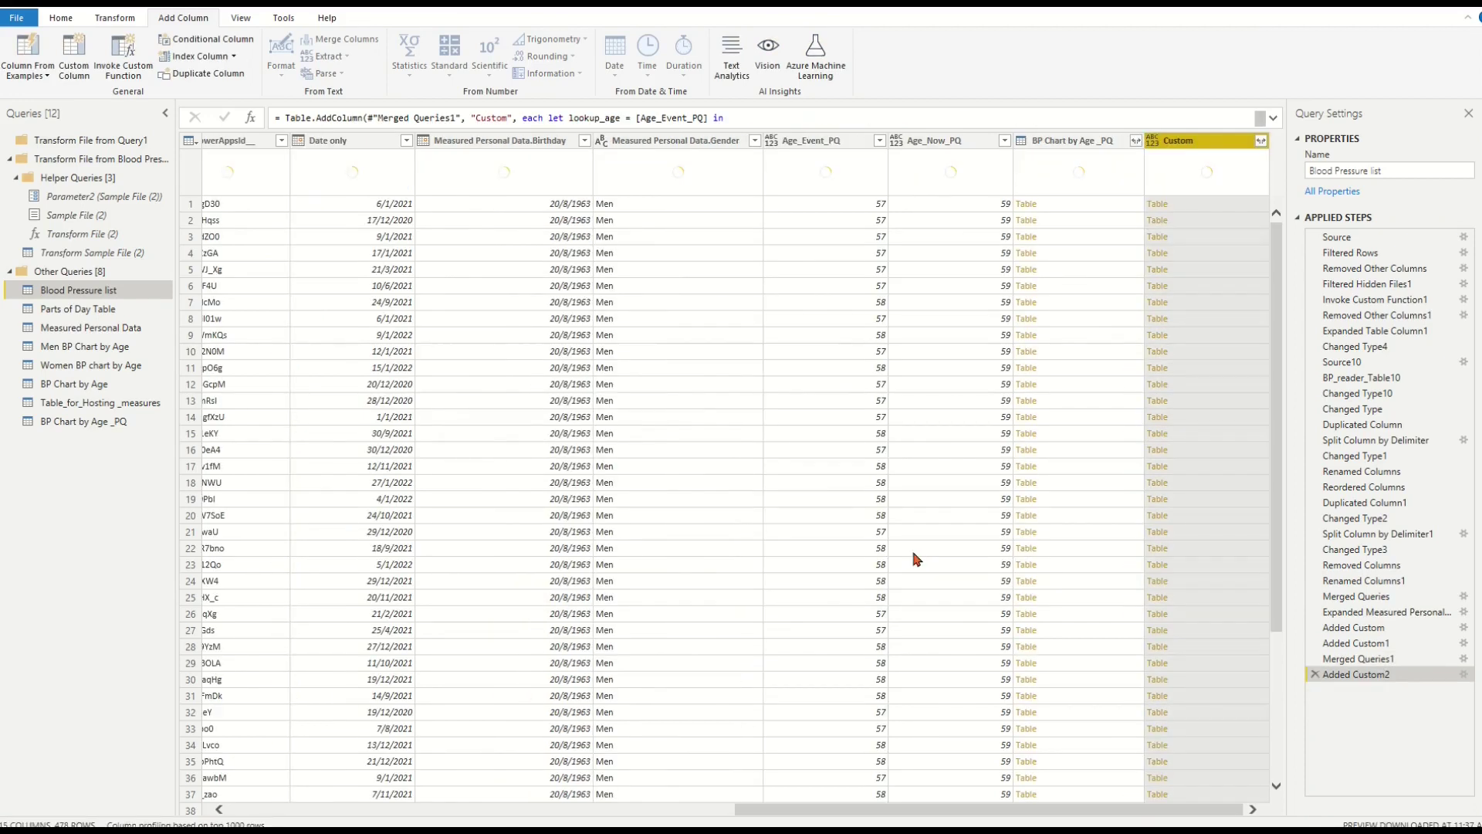
Step: Expand the Custom column without Gender, Age.Start and Age.End, keeping the six BP columns and the original column name as prefix
left_click(1261, 141)
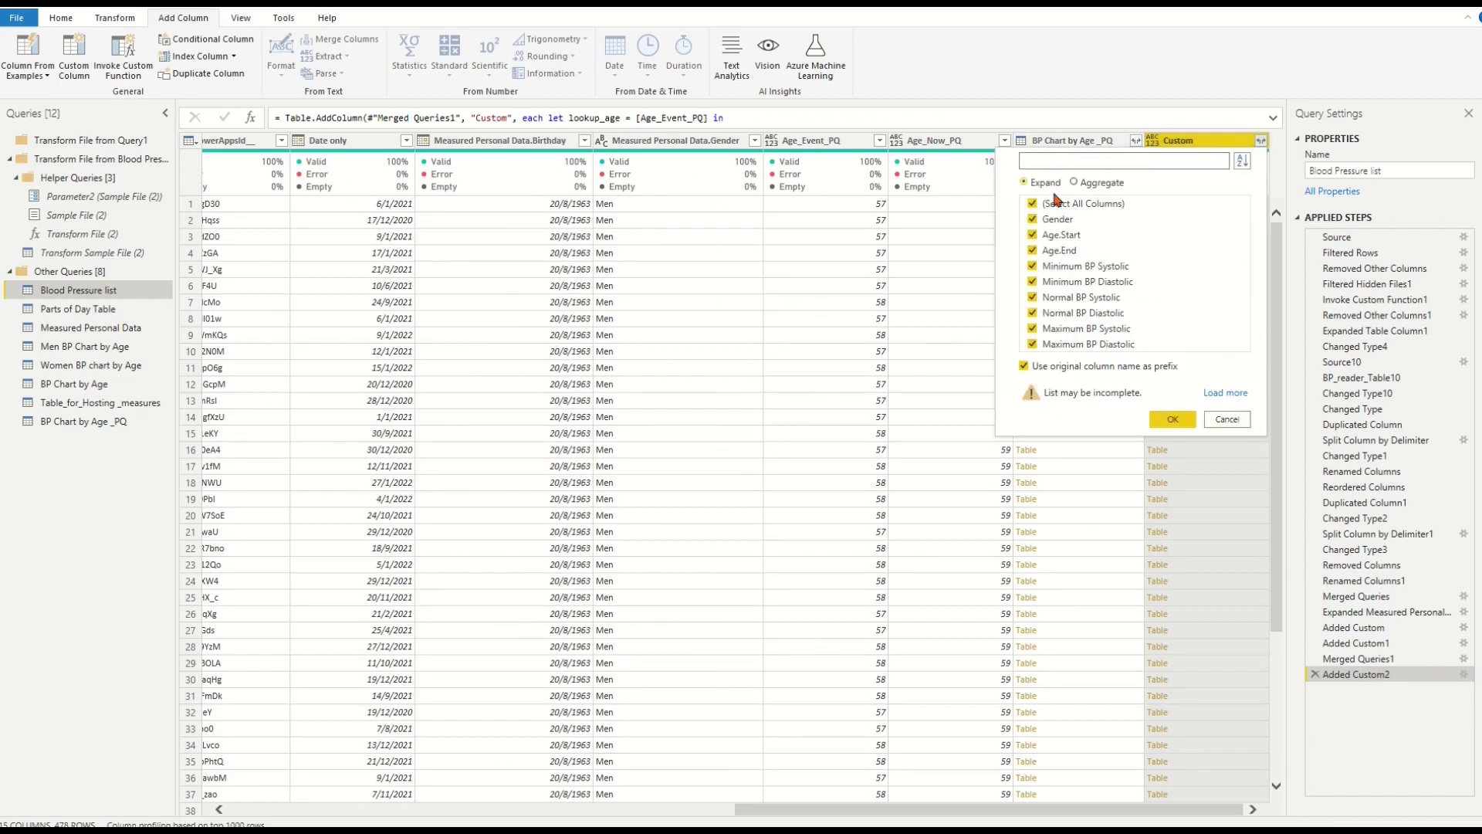
left_click(1032, 220)
left_click(1033, 235)
left_click(1033, 251)
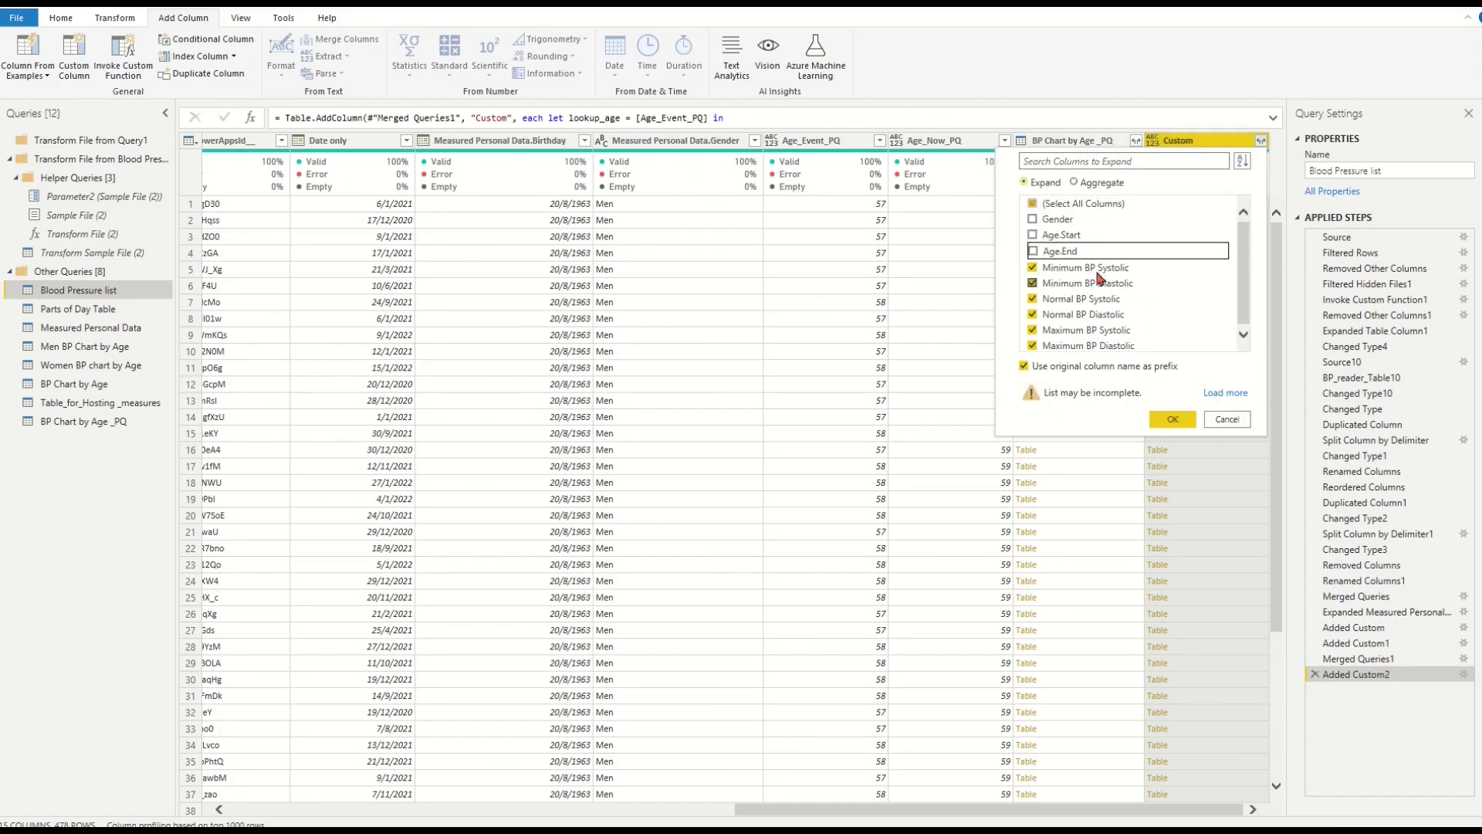
left_click(1173, 419)
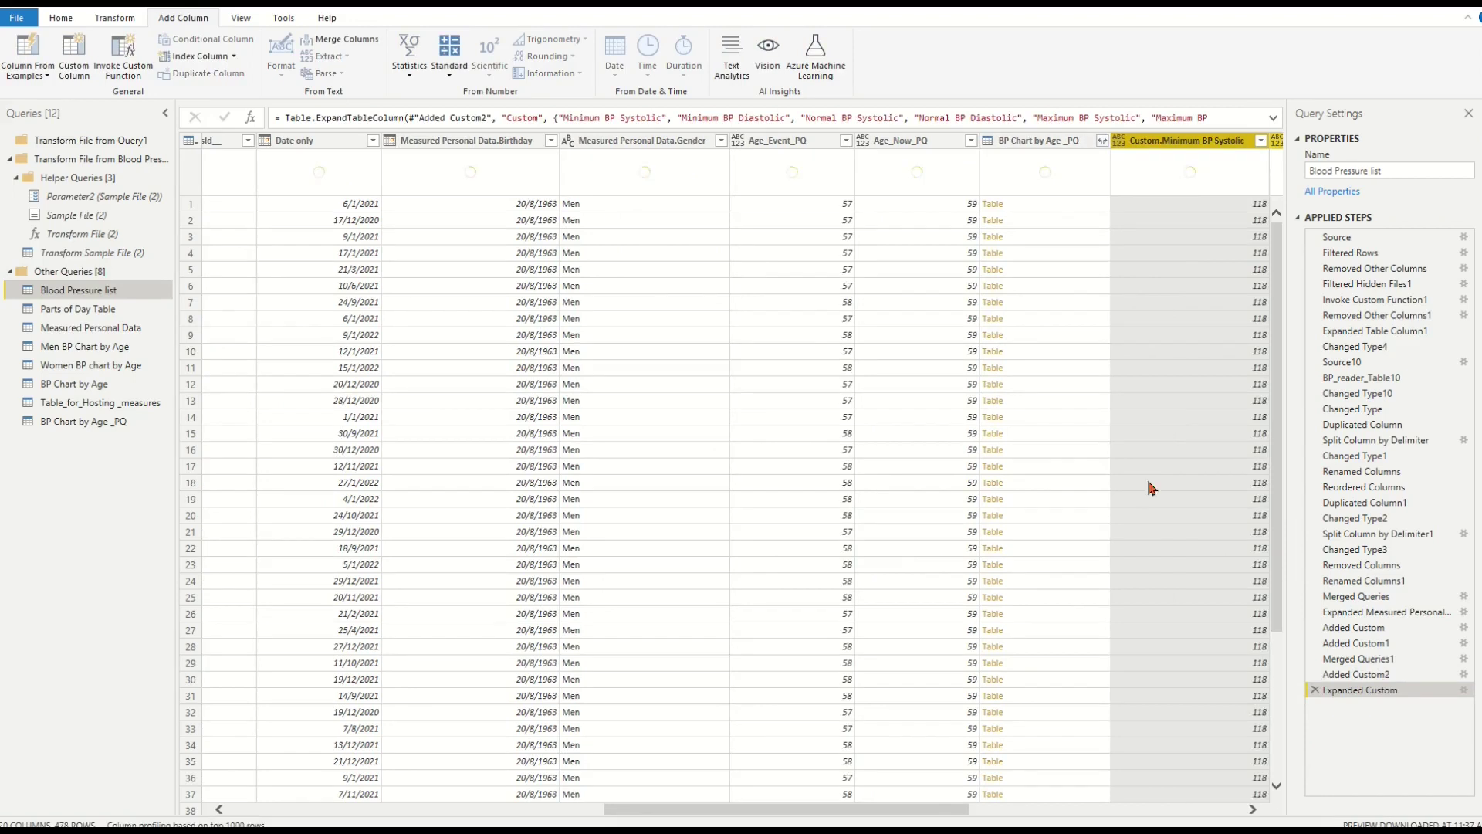
Step: Remove the merged BP Chart by Age _PQ column from the Blood Pressure list query
left_click_drag(966, 810, 1150, 818)
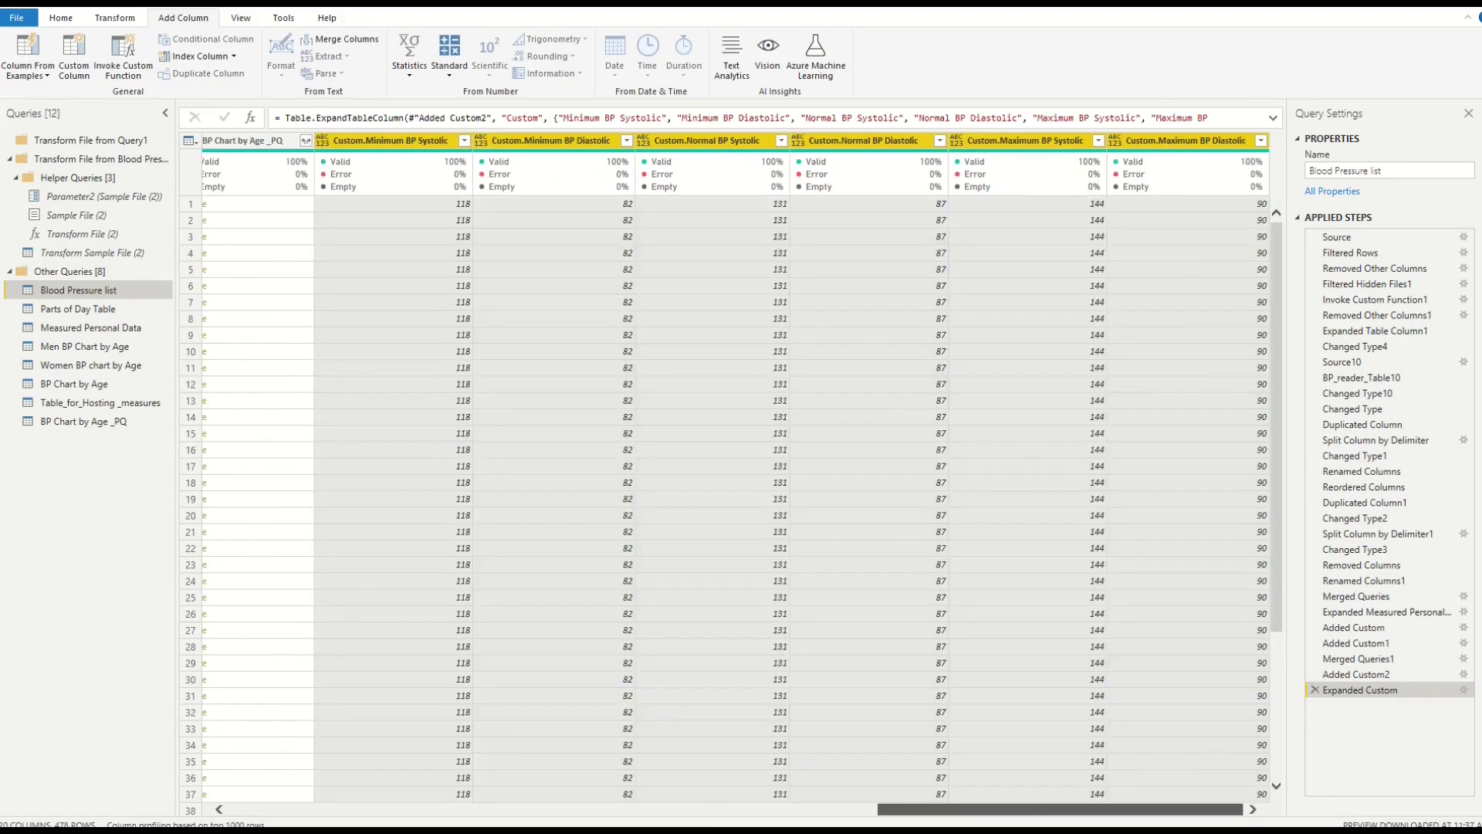
left_click(395, 141)
right_click(395, 140)
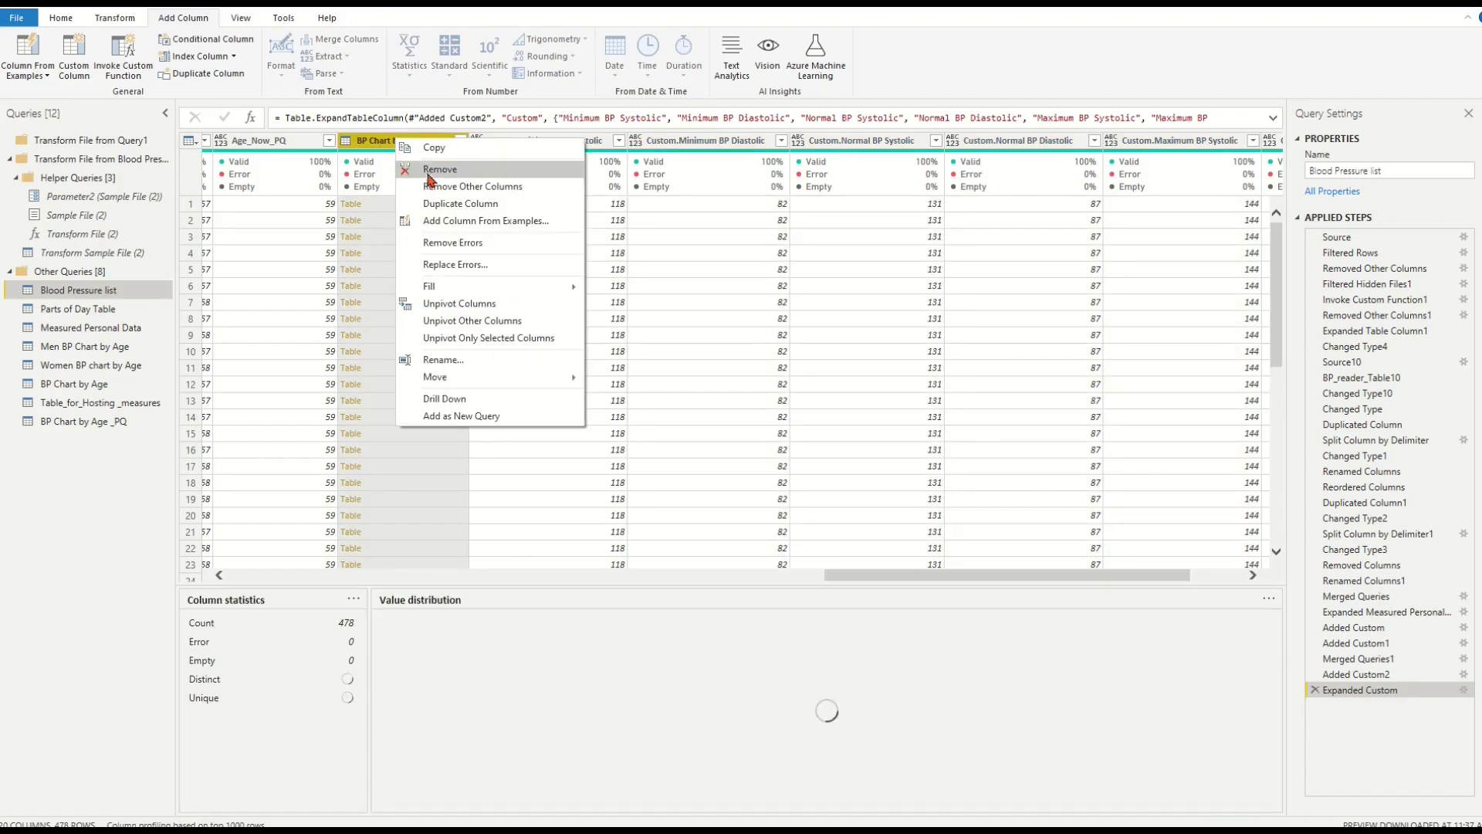
left_click(427, 171)
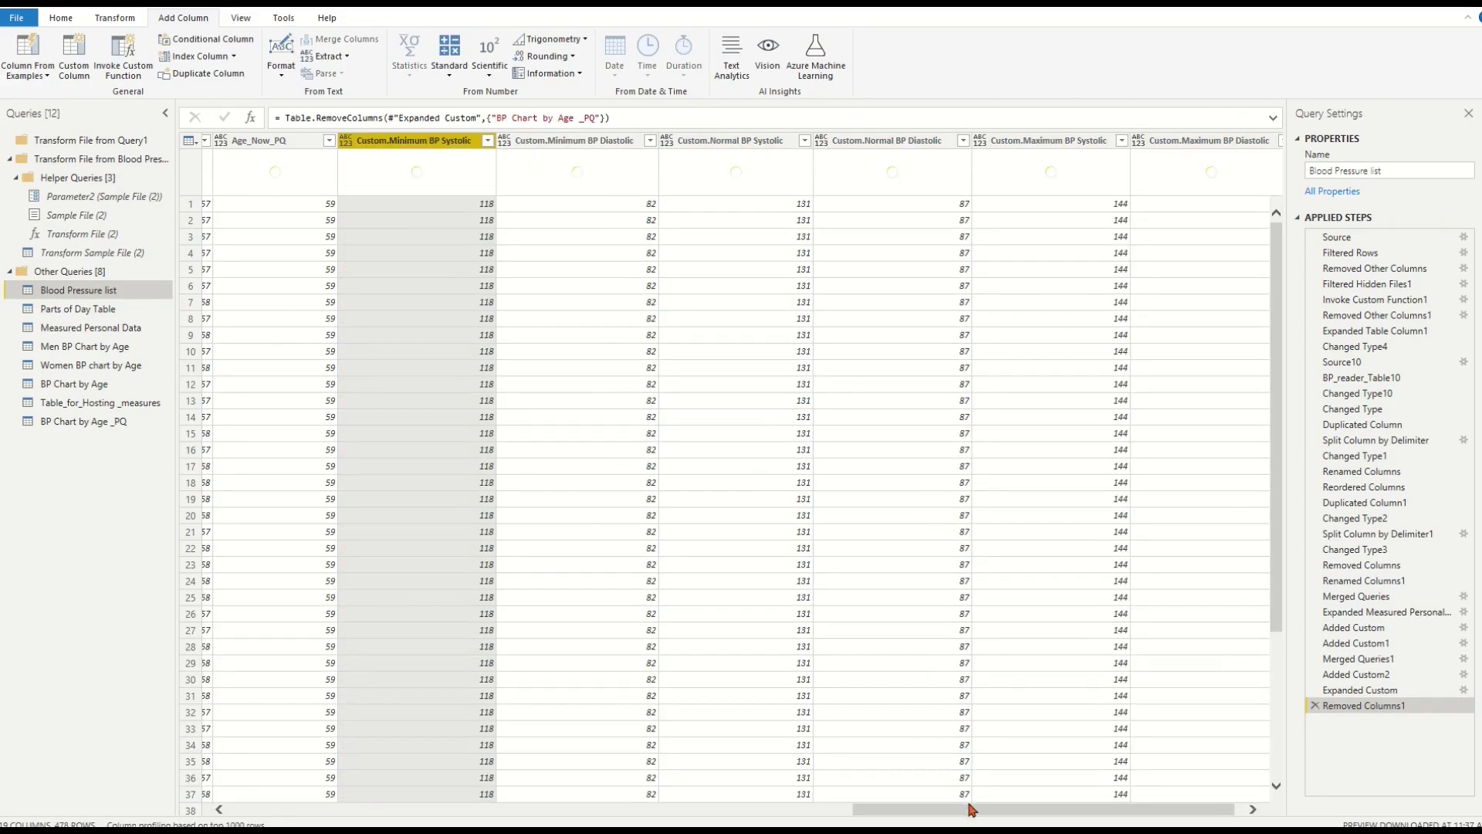
Step: Filter the Age_Event_PQ column to show only ages 24 and 25
left_click_drag(971, 808, 904, 820)
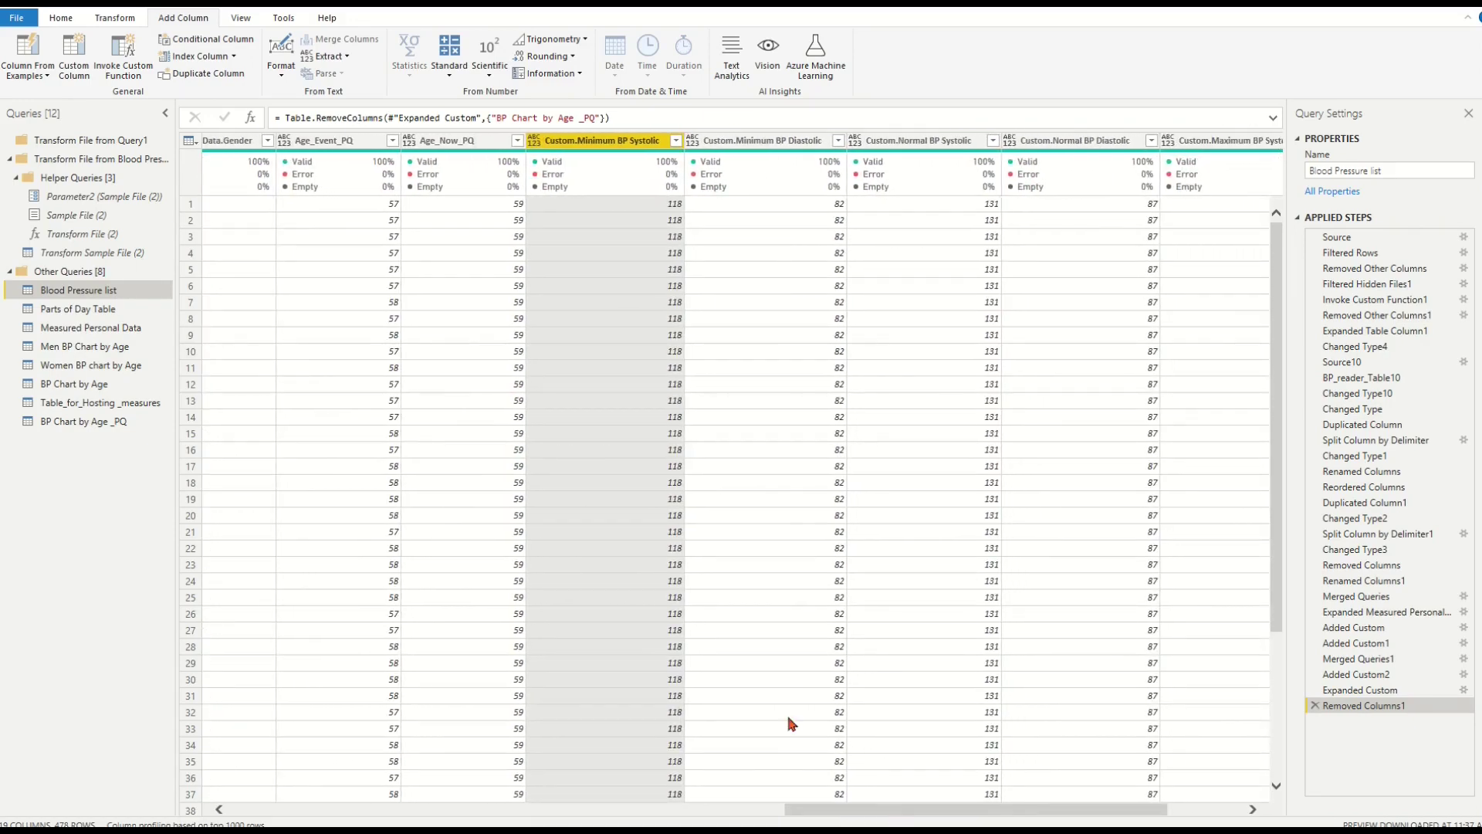
left_click(392, 142)
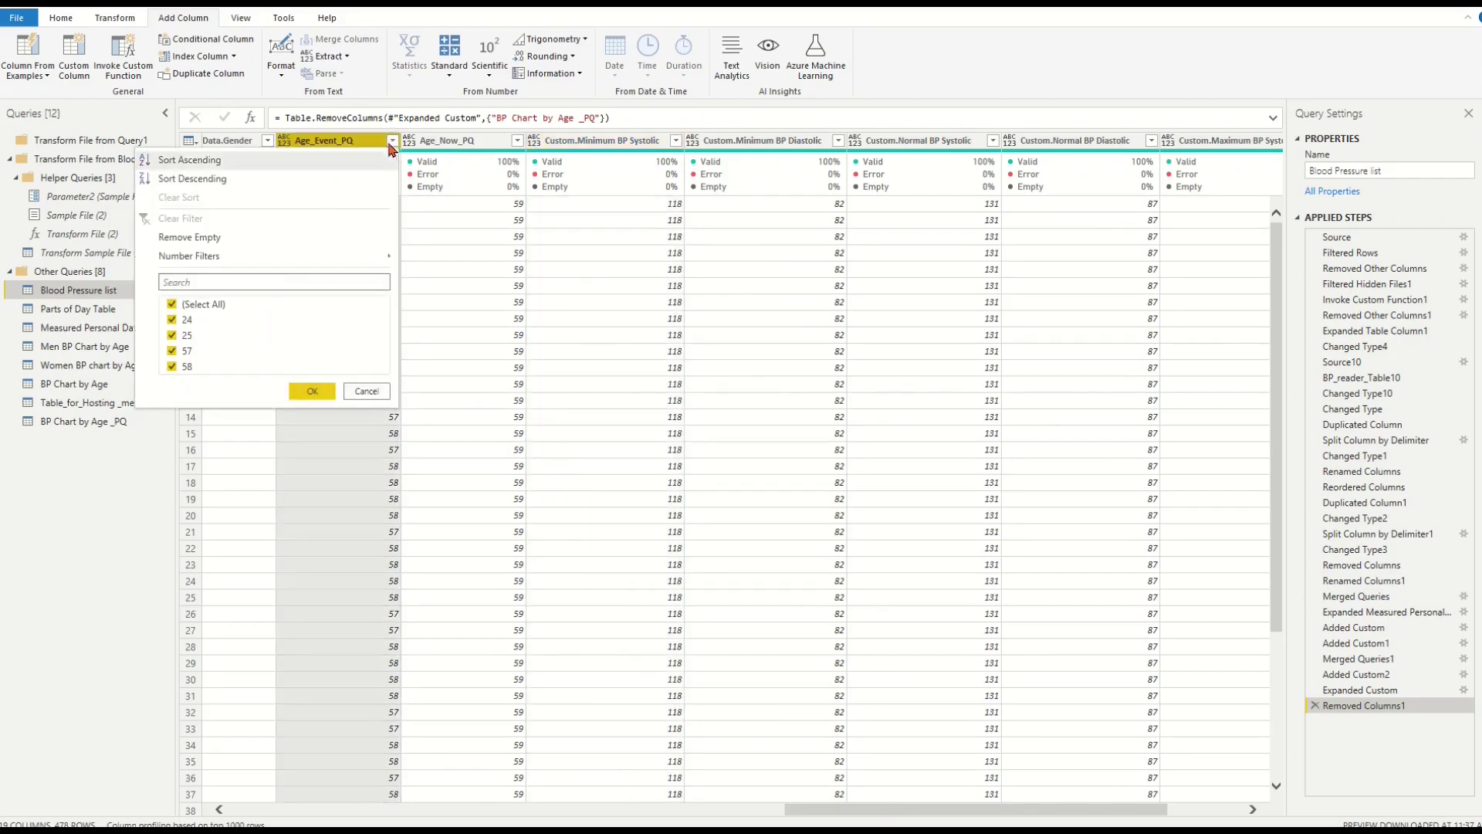
left_click(172, 304)
left_click(172, 321)
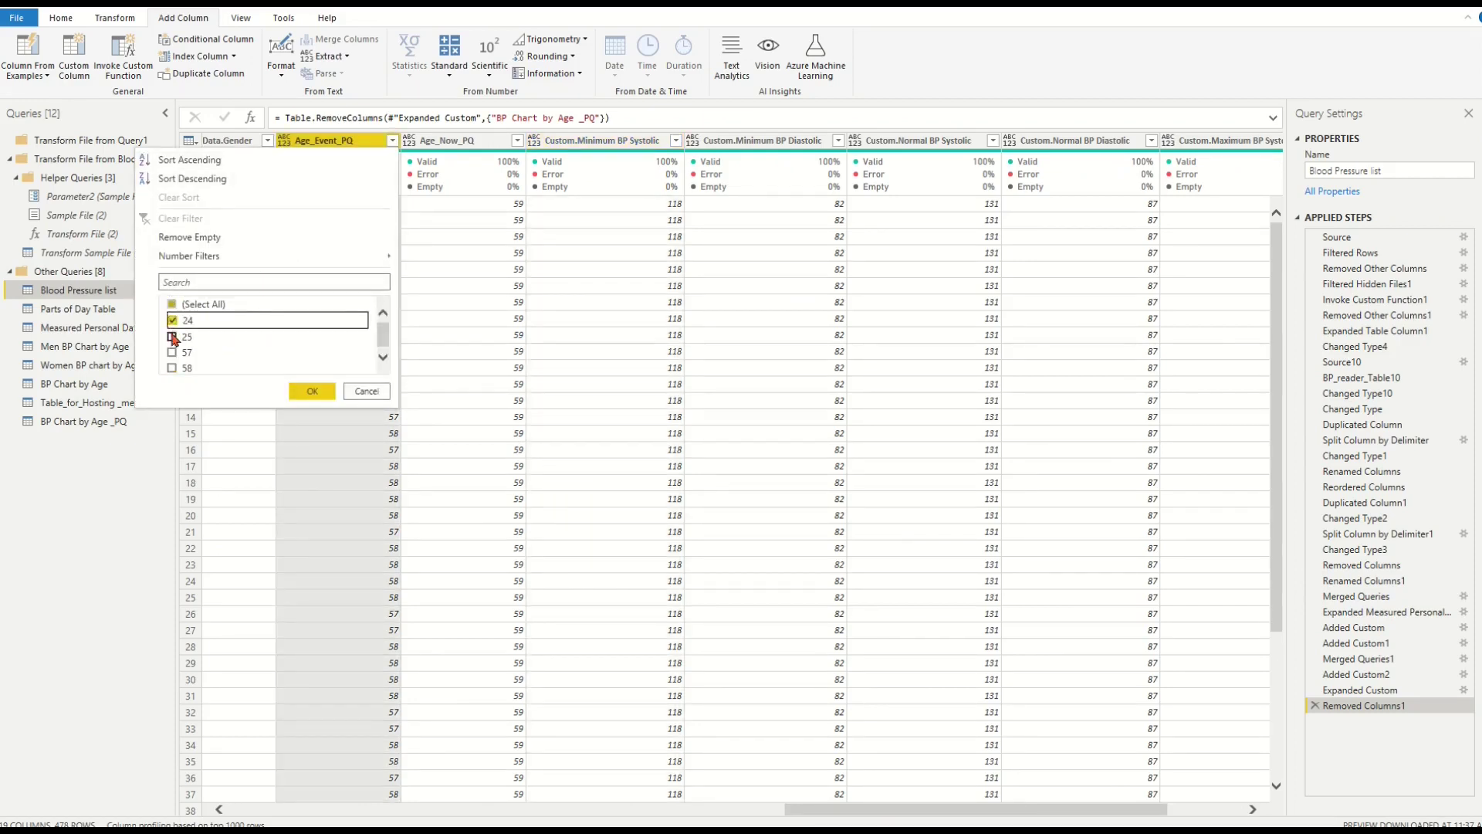
left_click(172, 337)
left_click(307, 391)
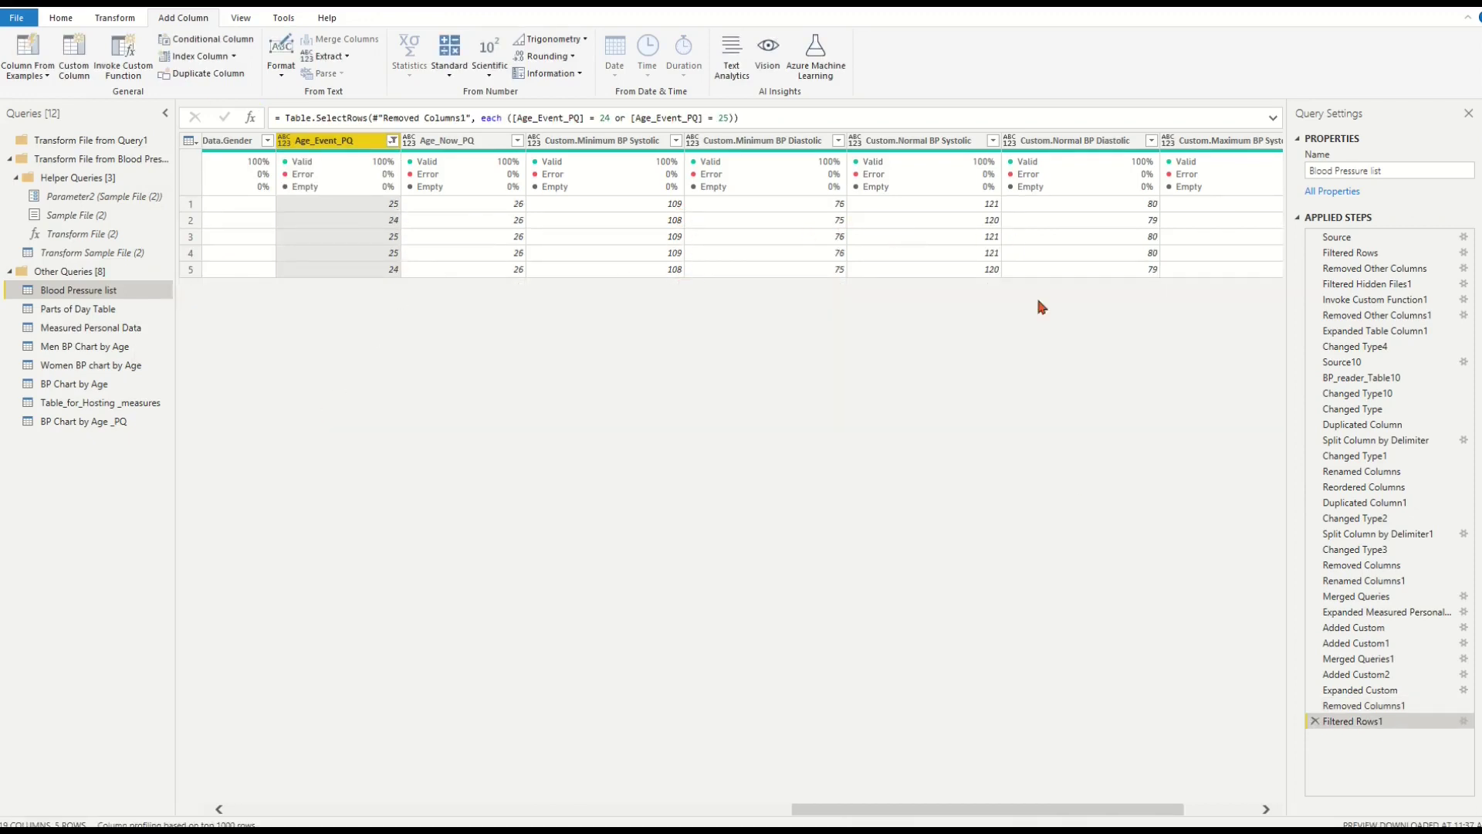
Step: Add age 58 to the Age_Event_PQ filter alongside 24 and 25
left_click_drag(1129, 809, 1086, 810)
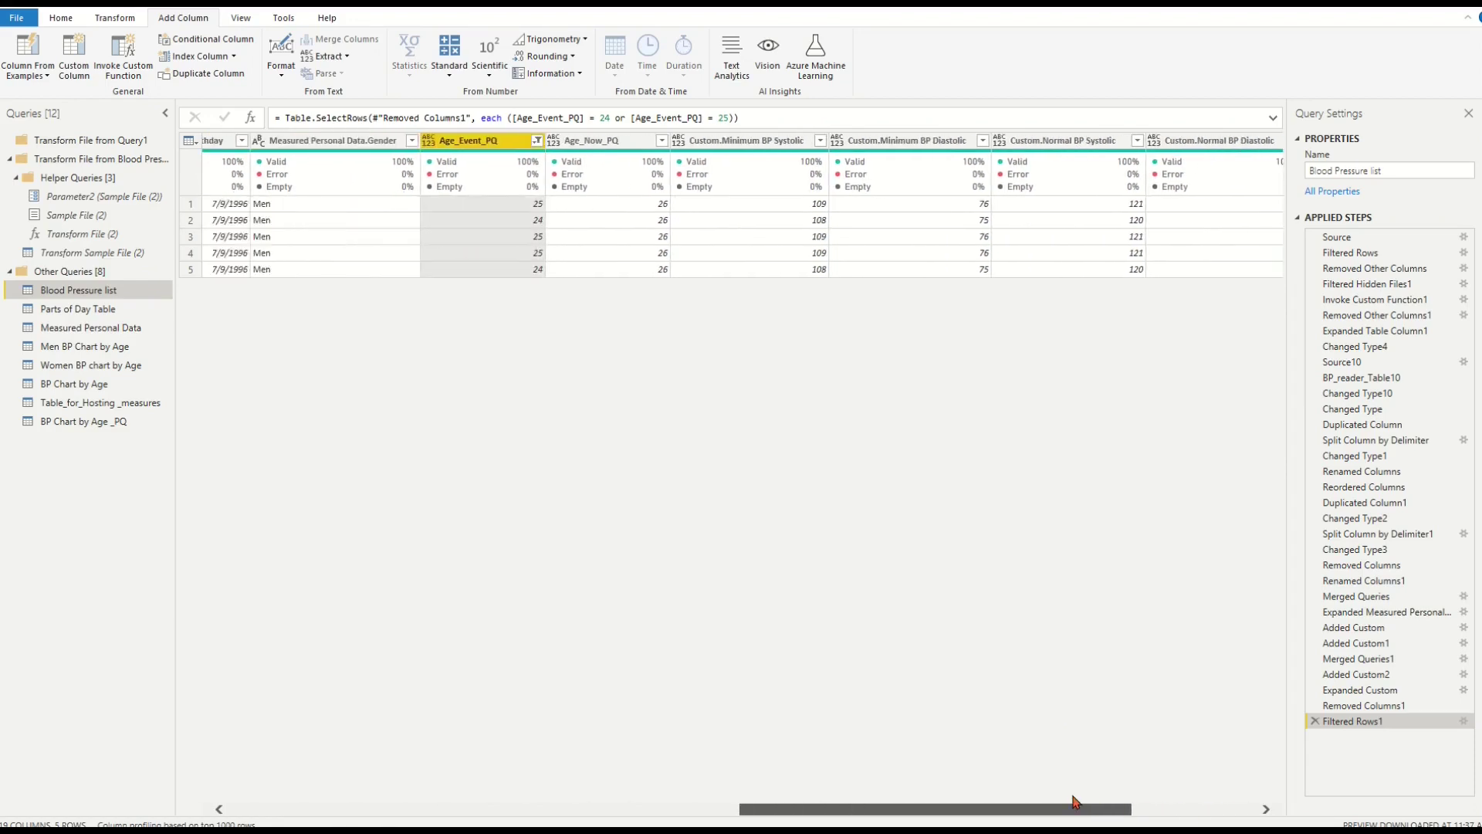
left_click(537, 140)
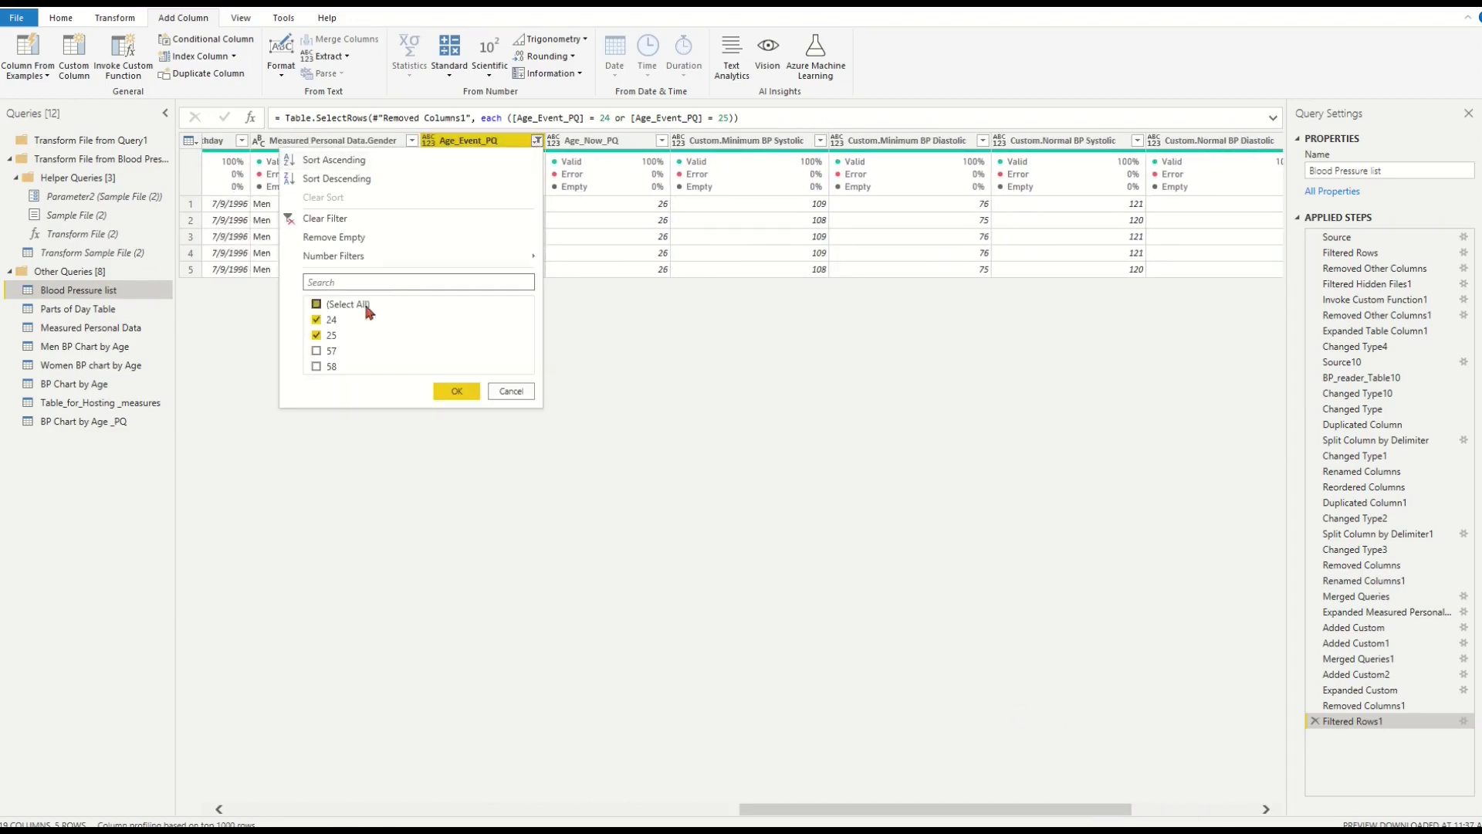
left_click(315, 367)
left_click(456, 391)
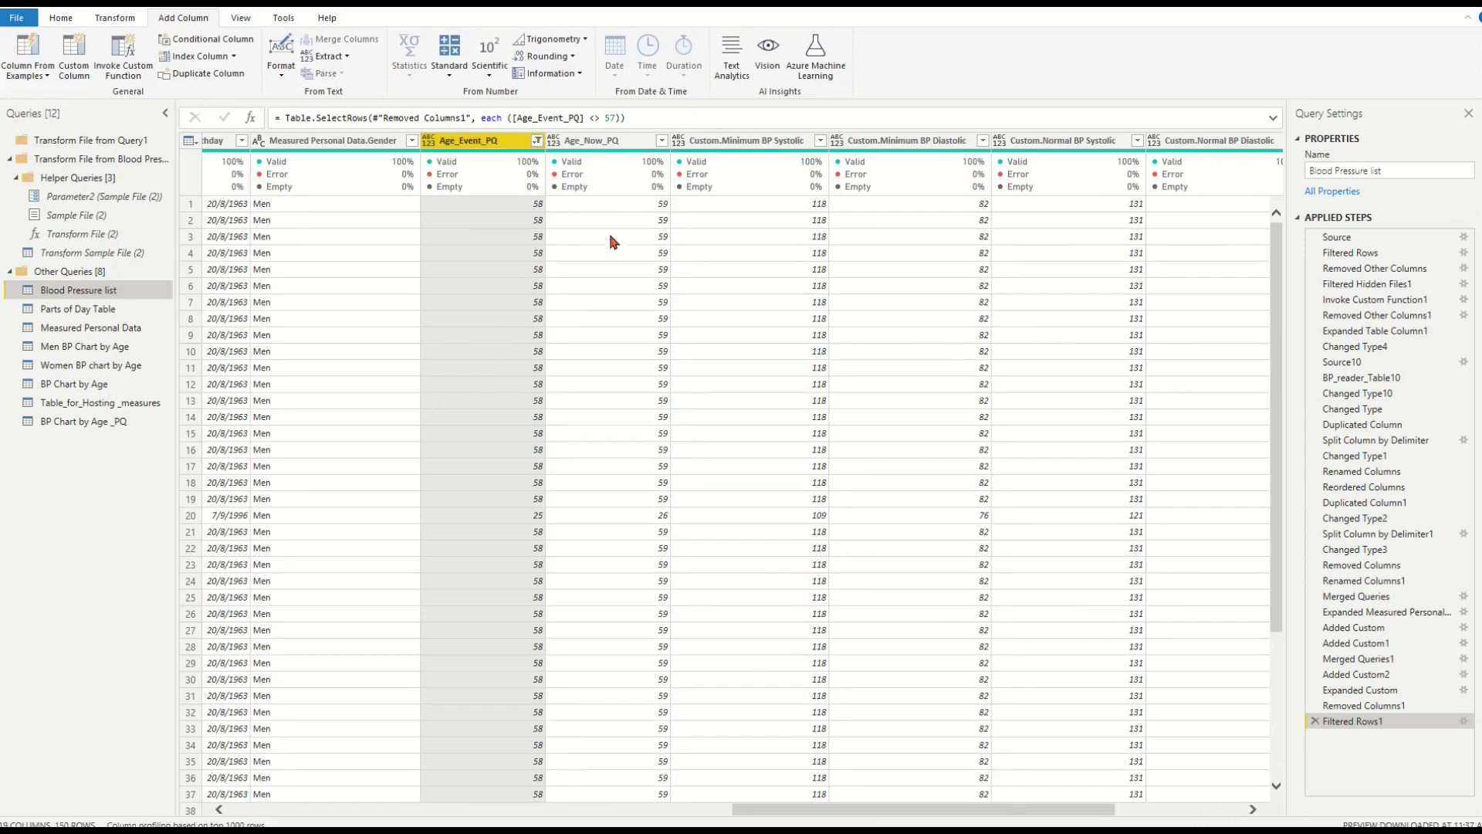
Step: Clear the filter on the Age_Event_PQ column
mouse_move(1109, 810)
left_mouse_down()
mouse_move(1177, 810)
mouse_move(1114, 811)
left_mouse_up()
left_click(527, 140)
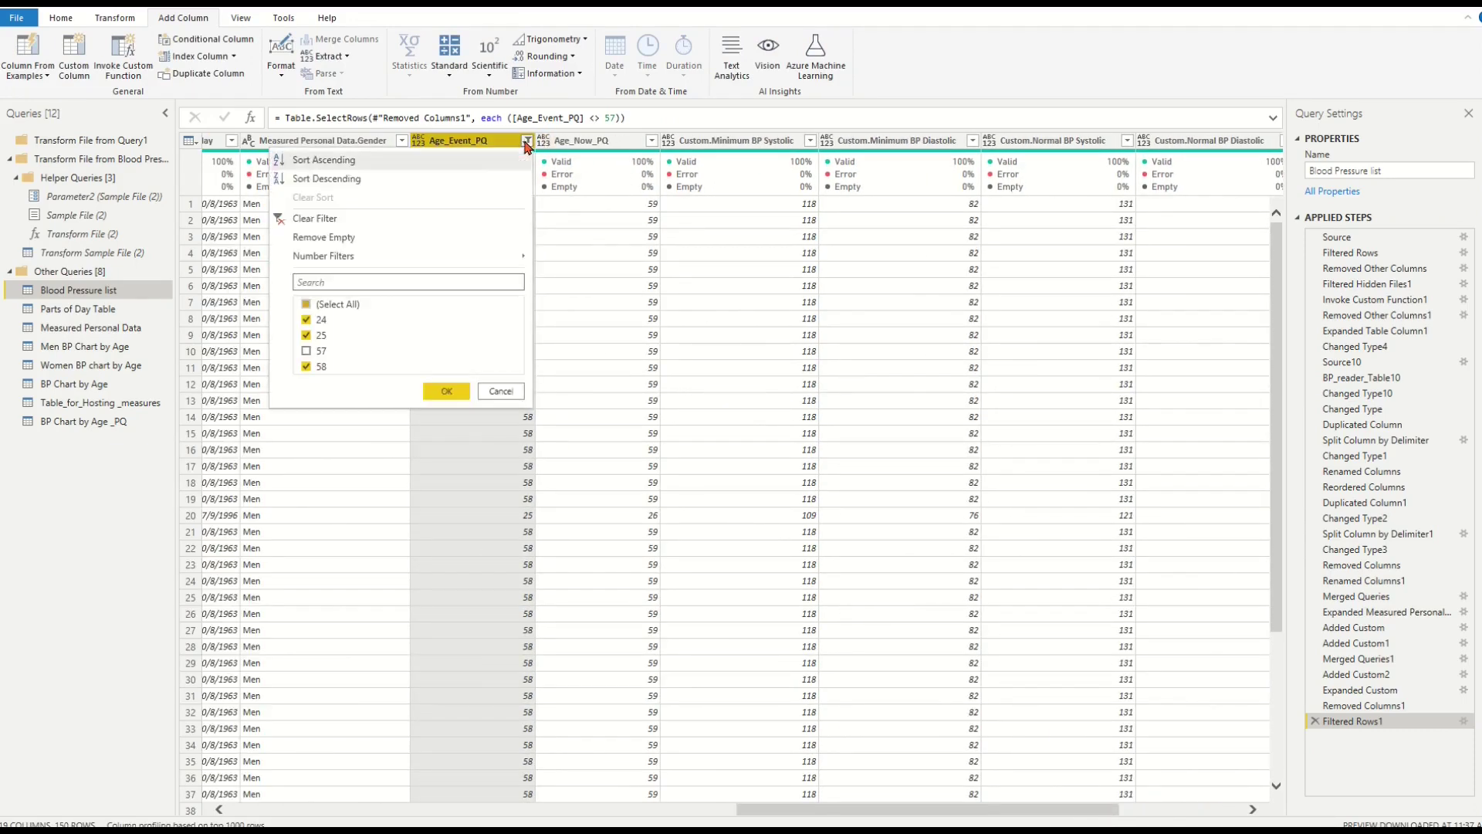
left_click(323, 218)
left_click_drag(770, 809, 726, 809)
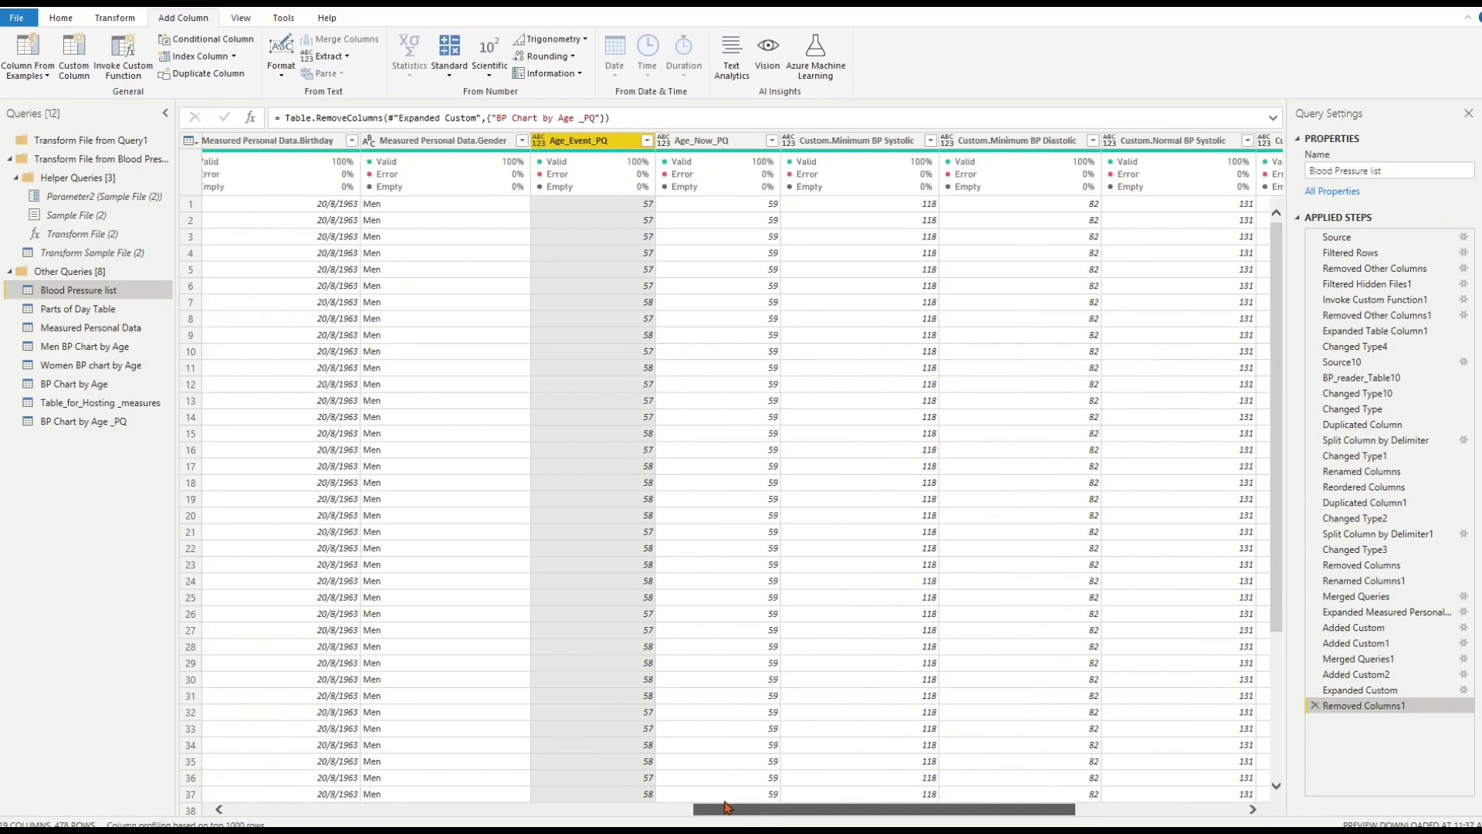
Step: Close Power Query and apply the changes, then check the expanded BP columns at the end of the Blood Pressure list table
left_click(61, 17)
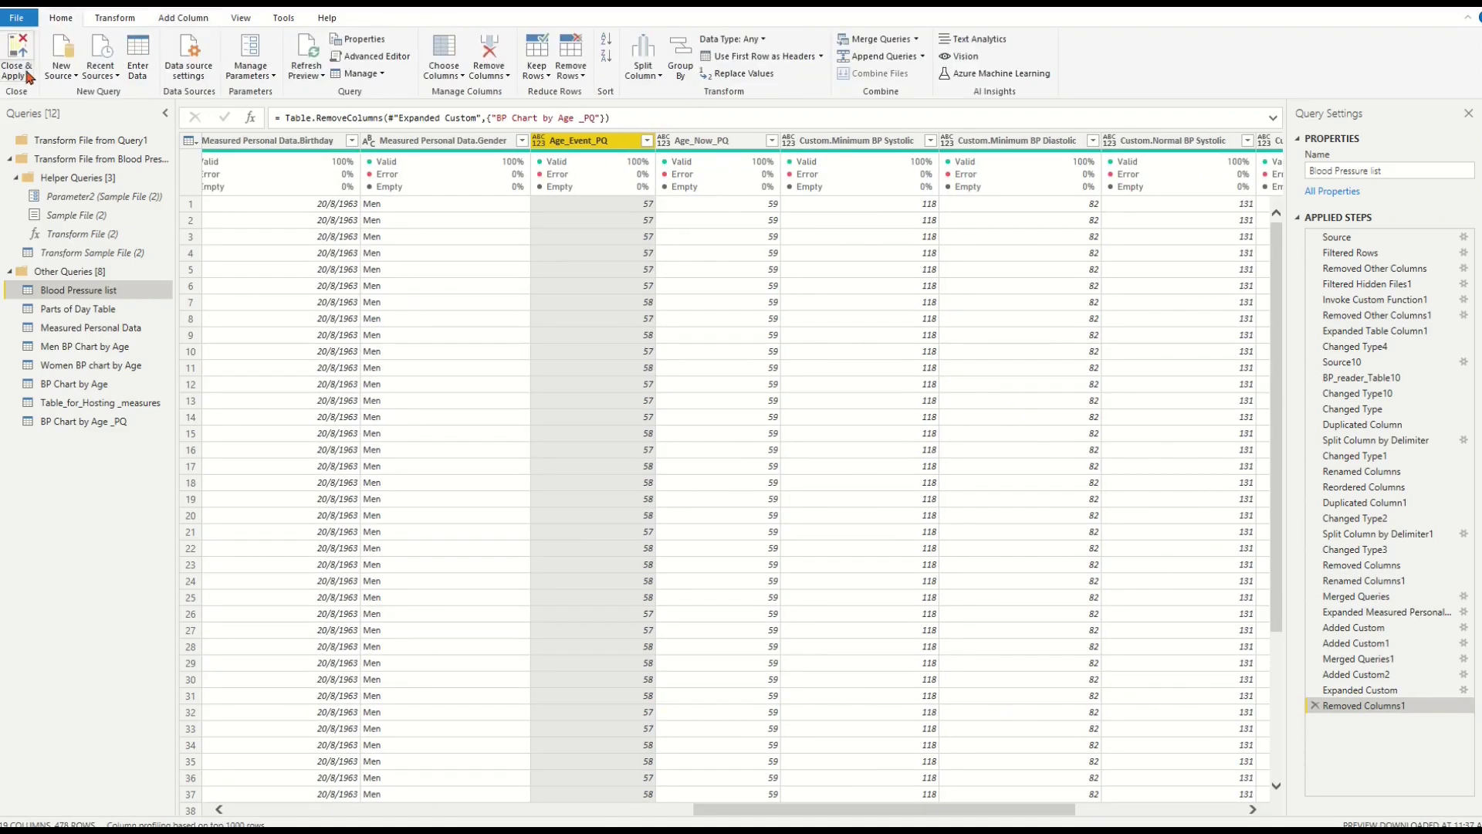
left_click(17, 78)
left_click(48, 98)
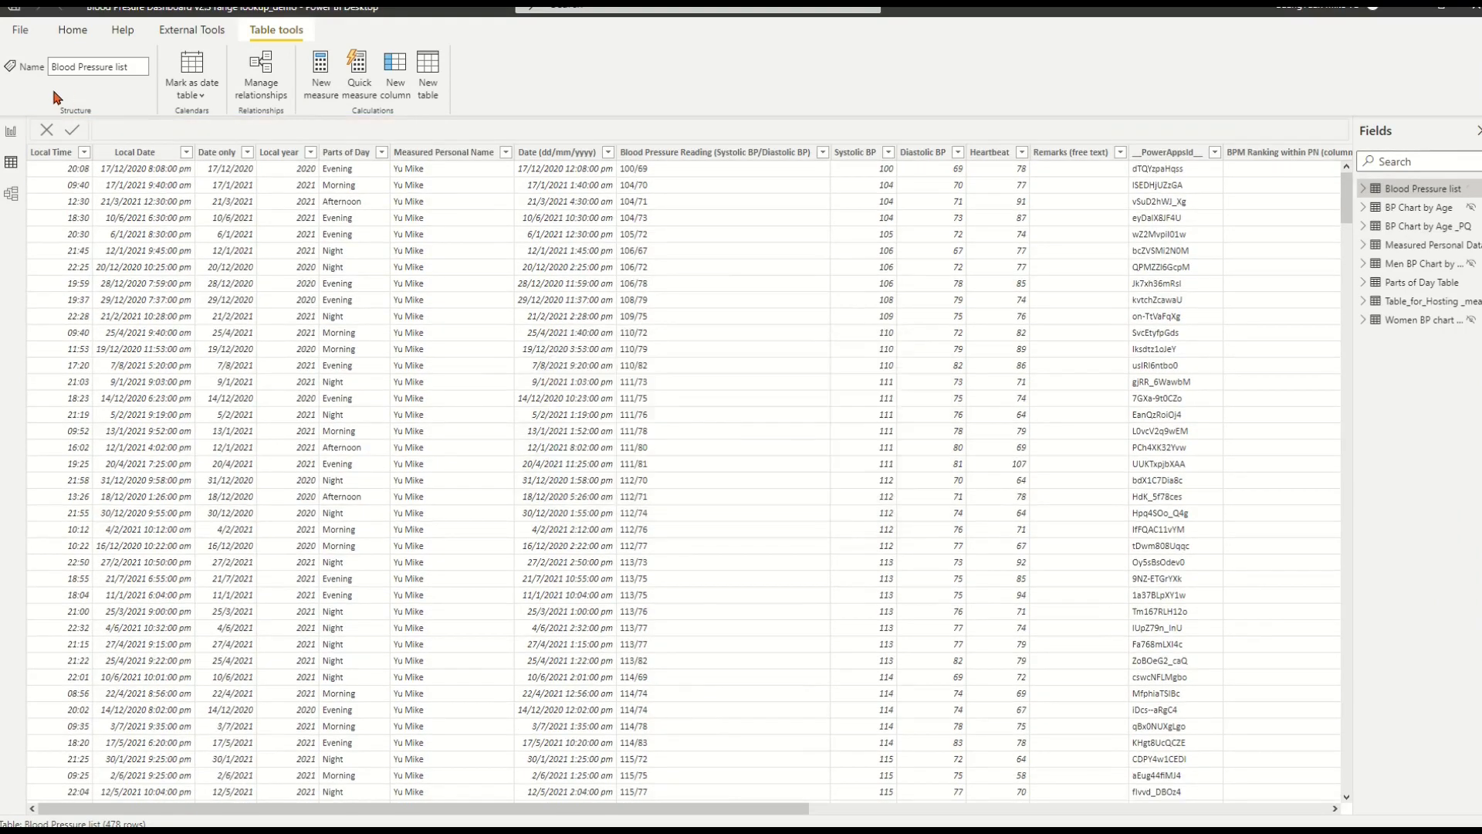
left_click_drag(554, 814, 1285, 808)
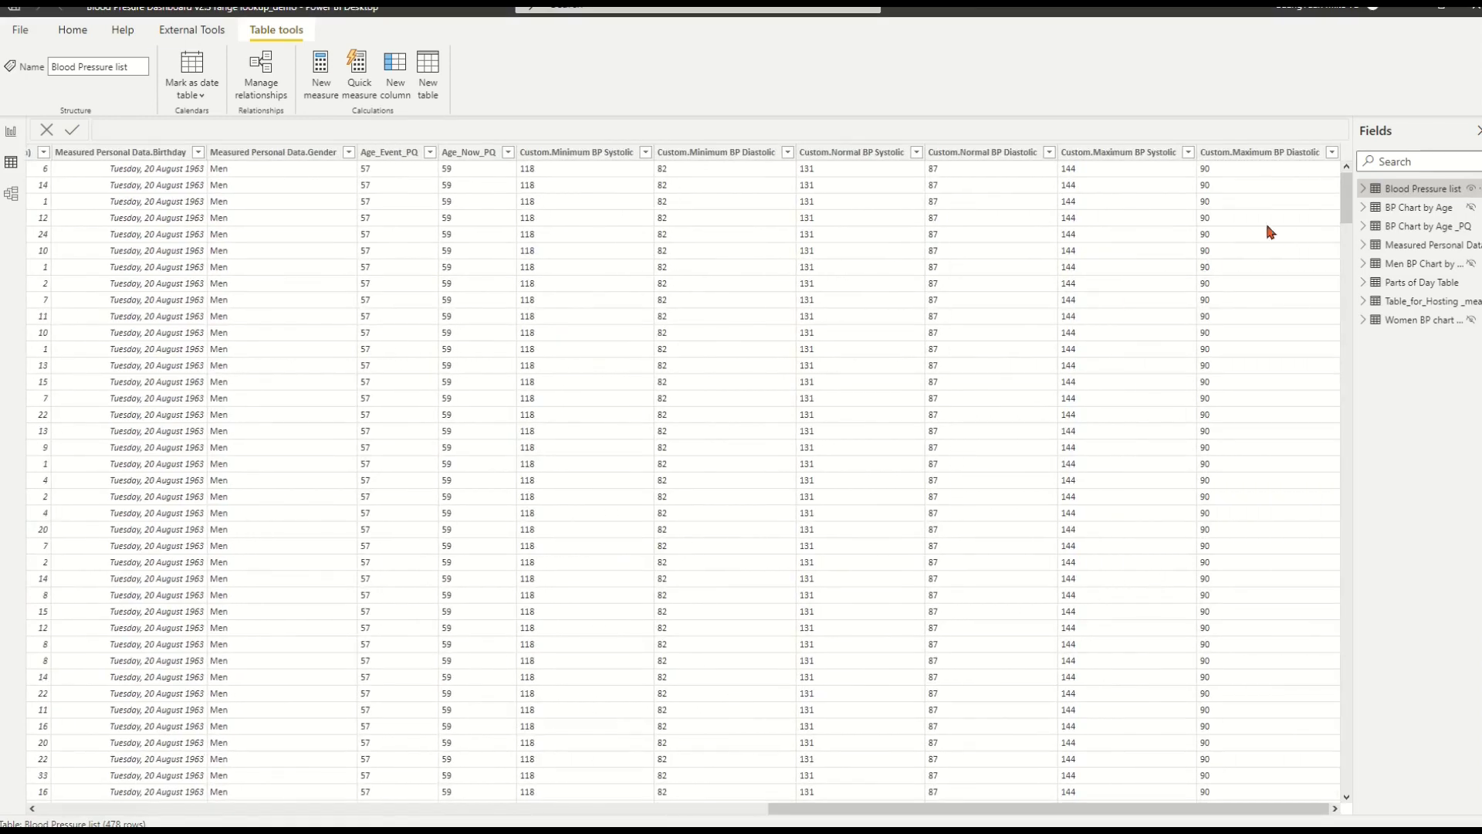